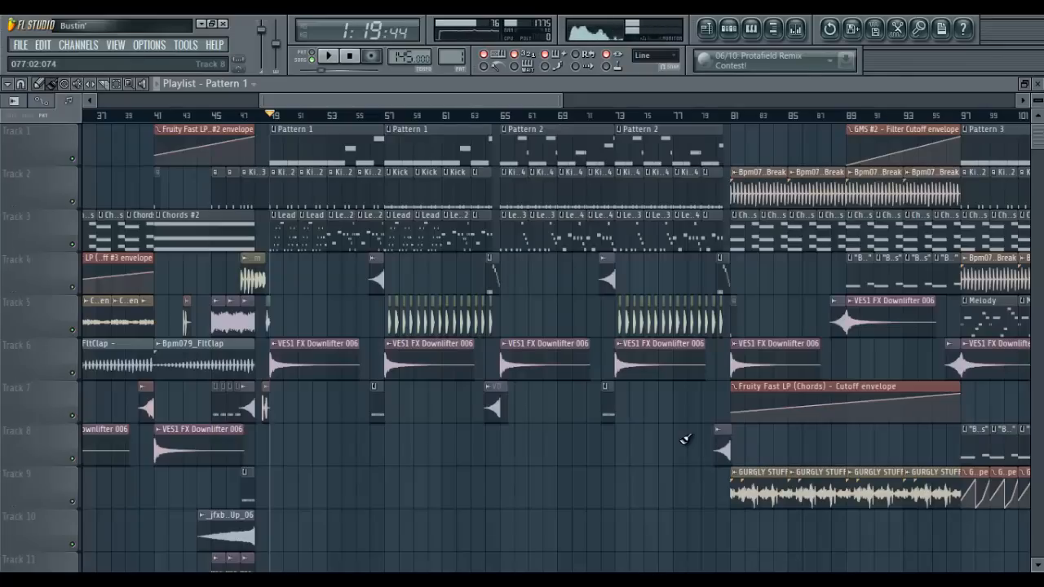
Play the full arrangement from bar 49 to about bar 65, stopping playback at the end.
{"action": "key", "text": "space"}
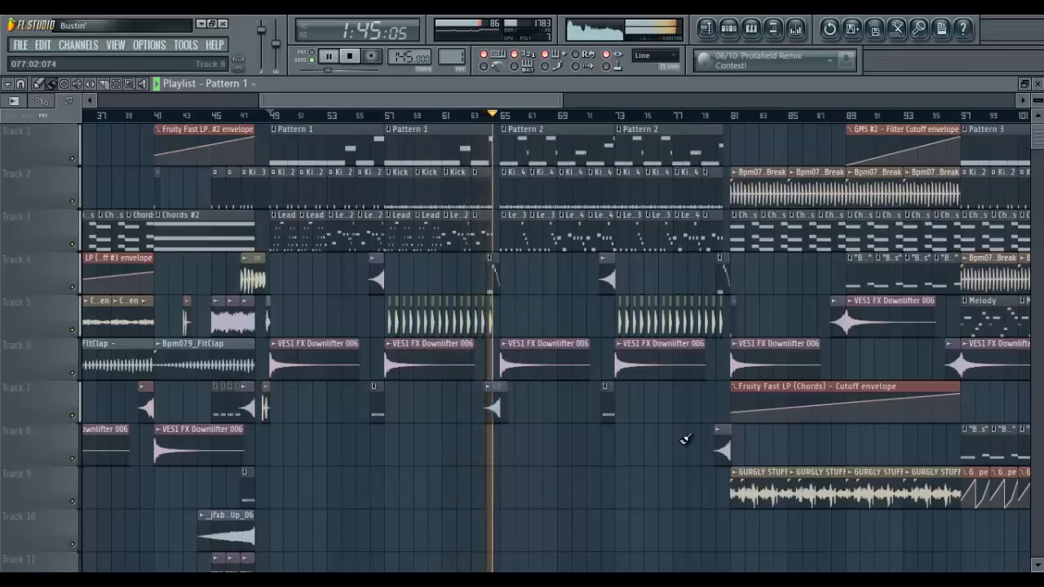
{"action": "key", "text": "space"}
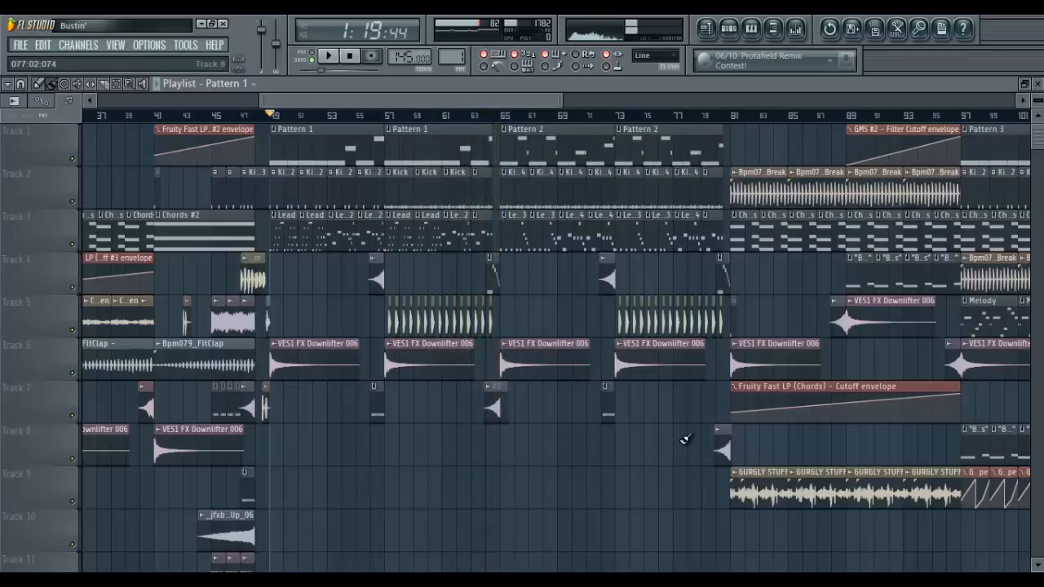
Audition tracks 1 and 2 in isolation from bar 49, briefly muting track 2, and restore all tracks.
{"action": "right_click", "coordinate": [72, 202]}
{"action": "left_click", "coordinate": [73, 161]}
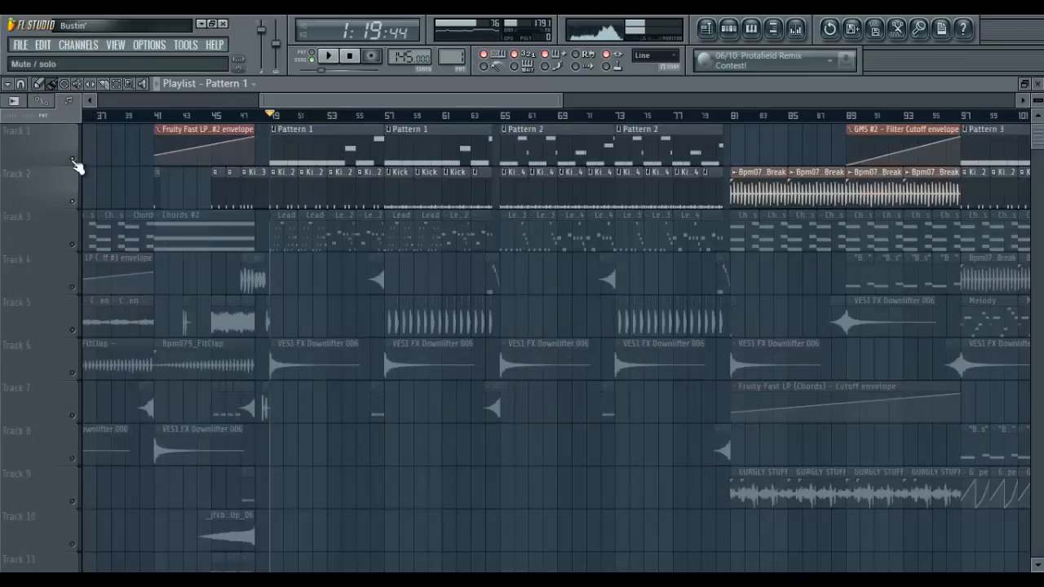
{"action": "key", "text": "space"}
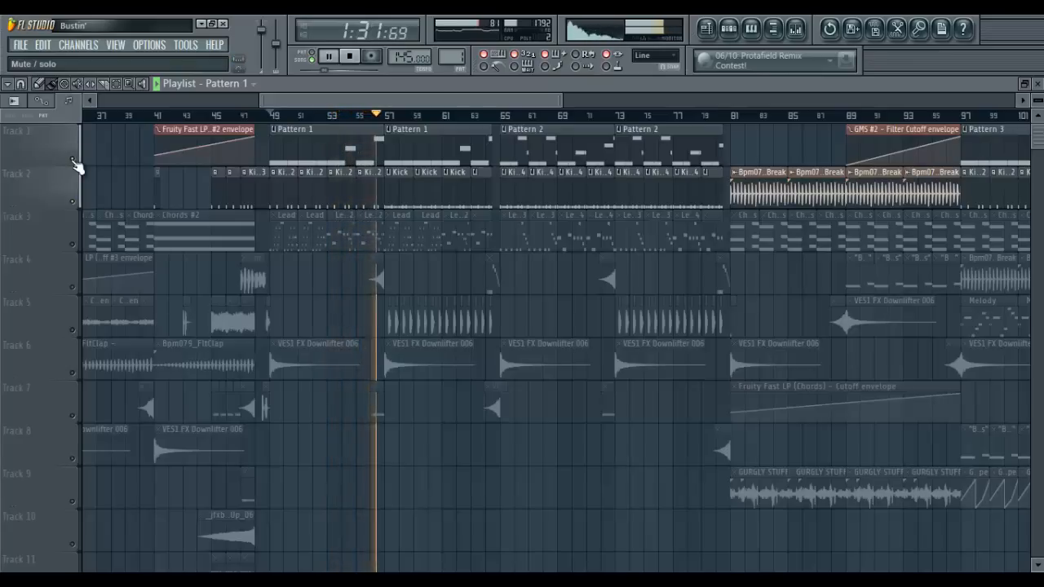
{"action": "left_click", "coordinate": [72, 202]}
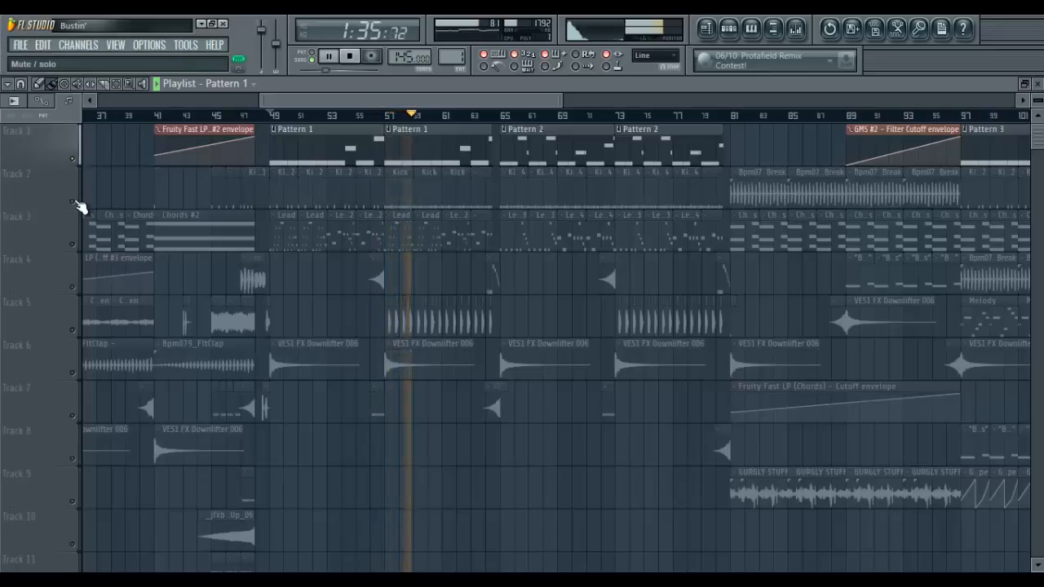
{"action": "left_click", "coordinate": [75, 202]}
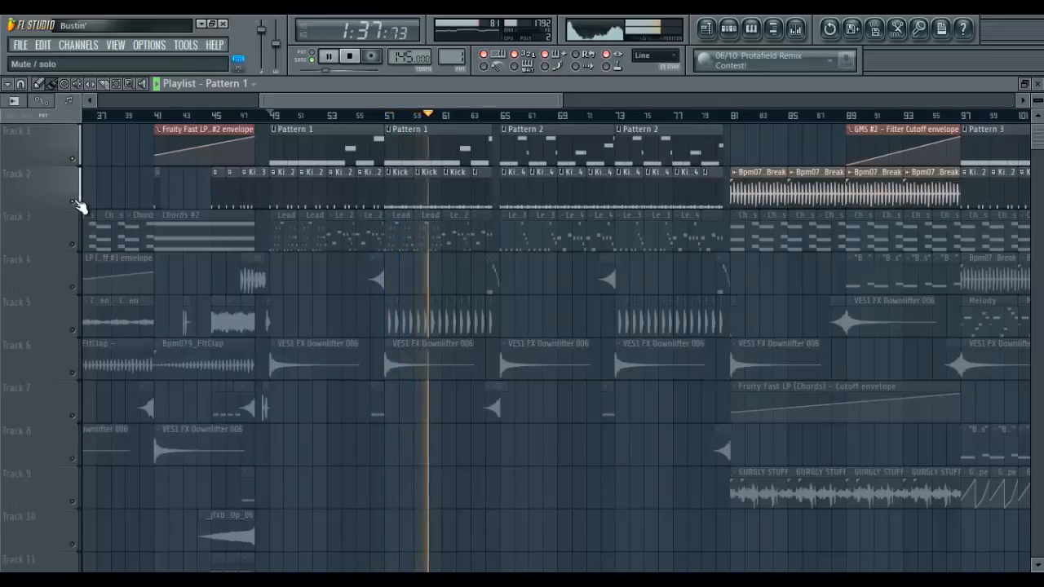
{"action": "key", "text": "space"}
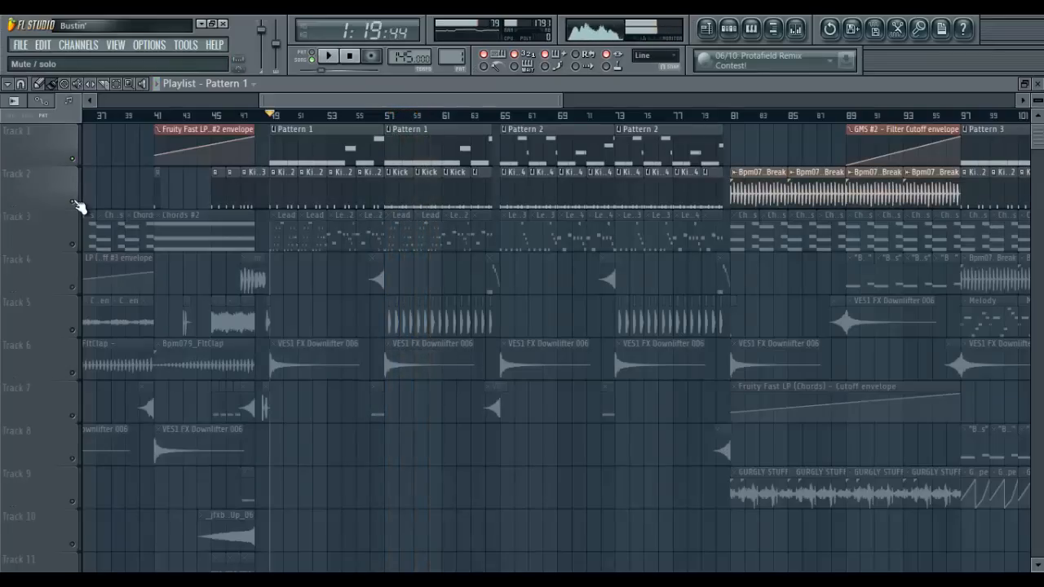
{"action": "right_click", "coordinate": [74, 202]}
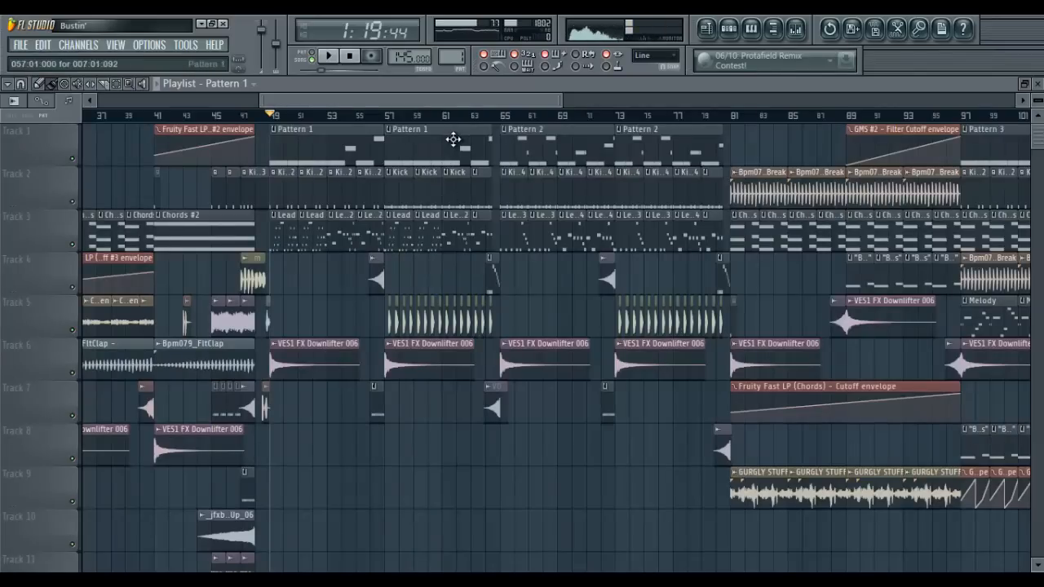
Open the Massive #4 synth channel and initialise it with a new sound.
{"action": "left_click", "coordinate": [728, 30]}
{"action": "left_click", "coordinate": [730, 430]}
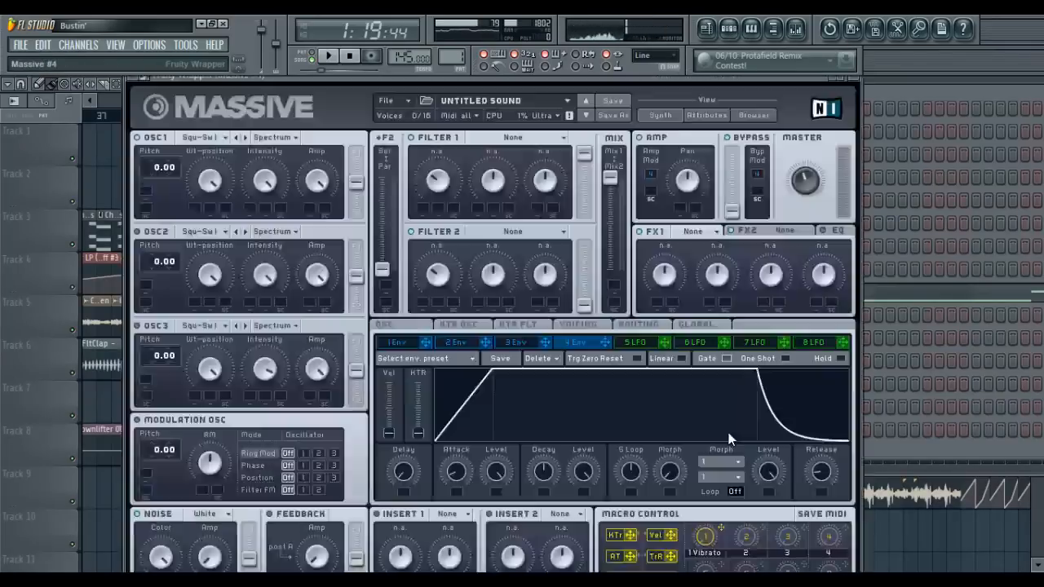
{"action": "left_click", "coordinate": [401, 98]}
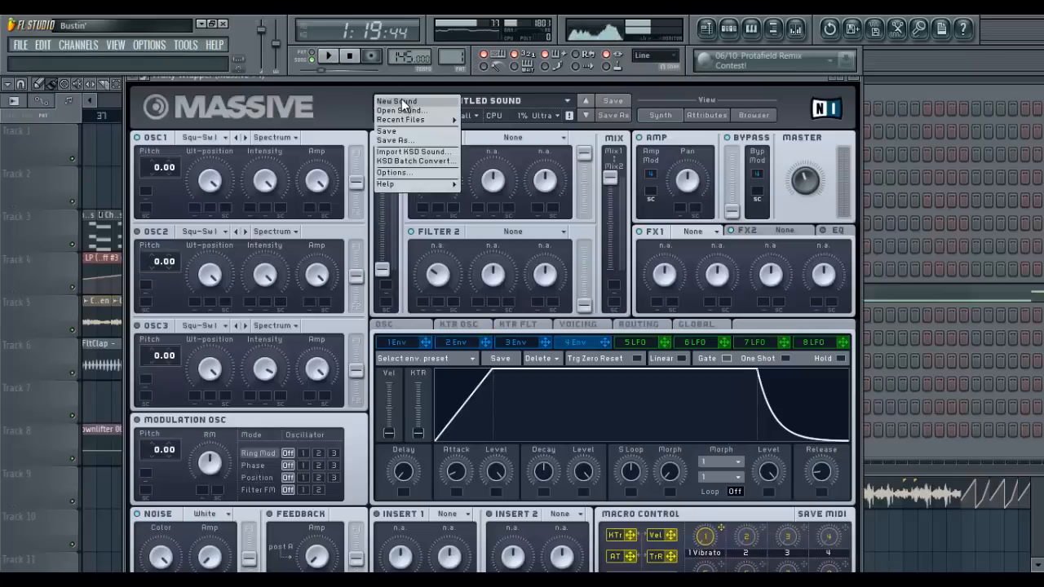
{"action": "left_click", "coordinate": [402, 101]}
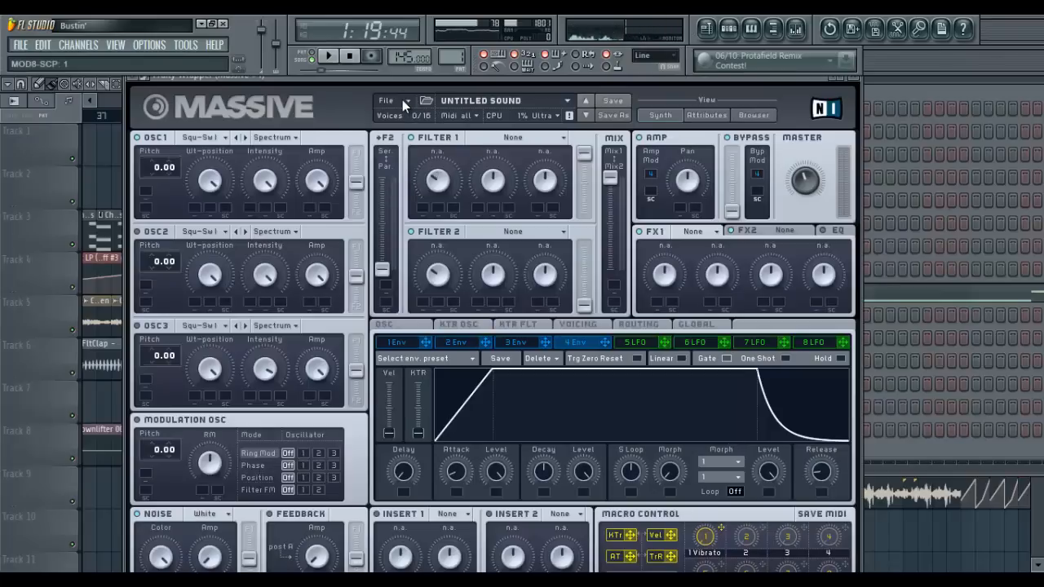
Set oscillator 1 to the Sin-Triangle wavetable with wavetable position at minimum and pitch at -24.00.
{"action": "left_click", "coordinate": [223, 137]}
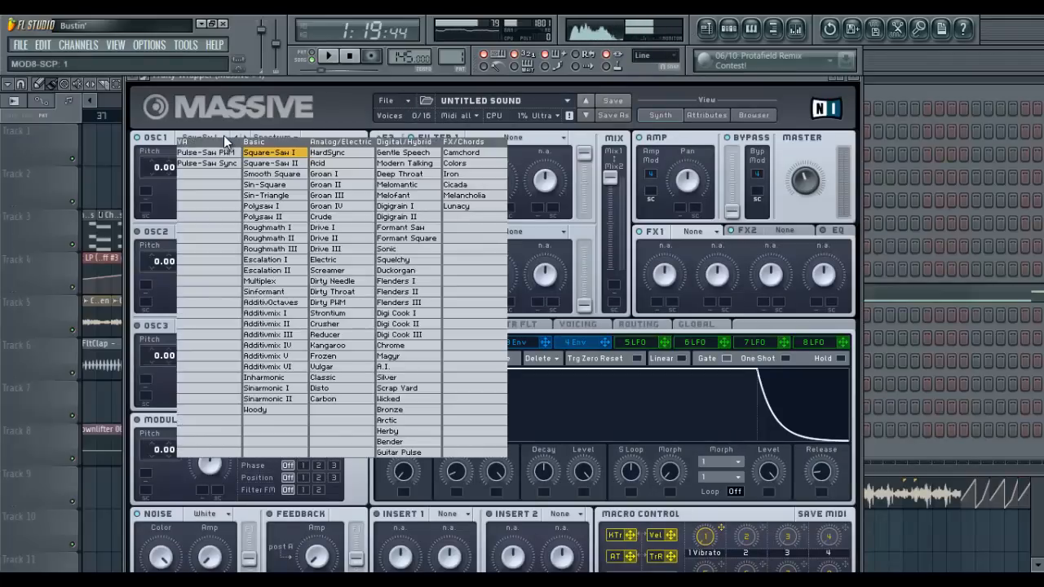
{"action": "left_click", "coordinate": [283, 195]}
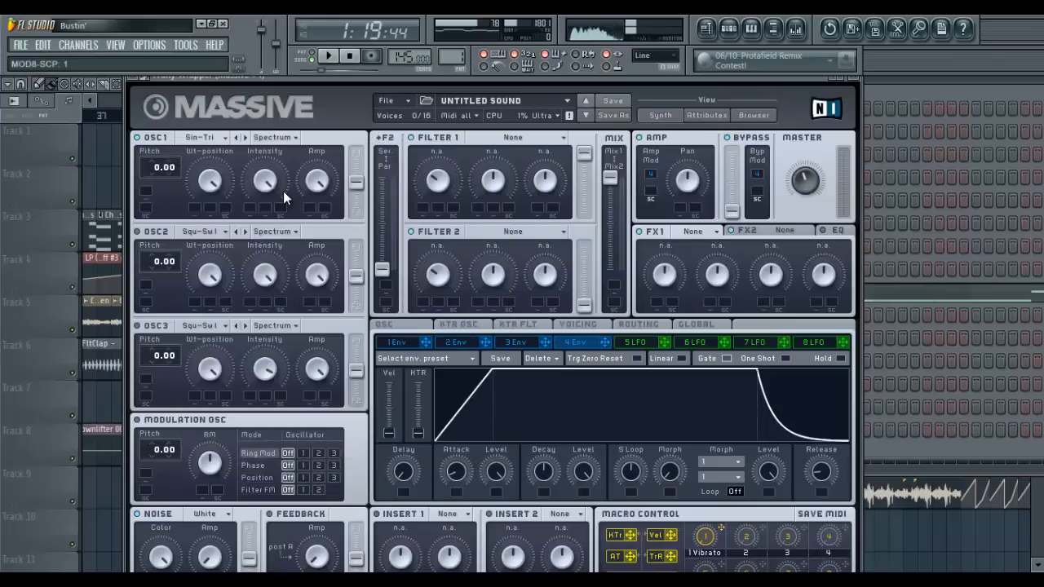
{"action": "left_click_drag", "start_coordinate": [213, 178], "coordinate": [203, 335]}
{"action": "left_click_drag", "start_coordinate": [165, 168], "coordinate": [159, 211]}
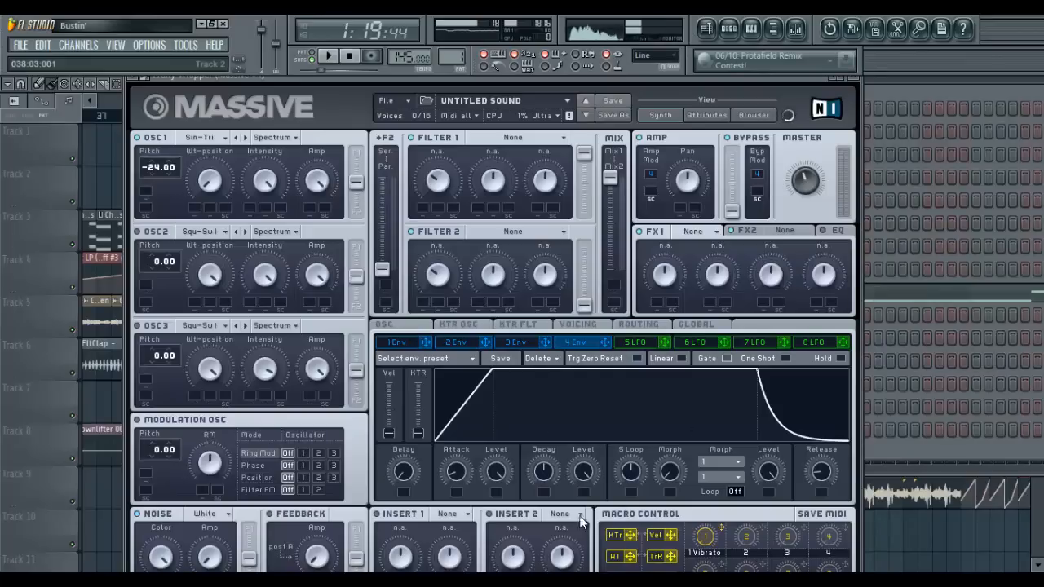
Load the factory 808 preset into envelope 4.
{"action": "left_click", "coordinate": [465, 360]}
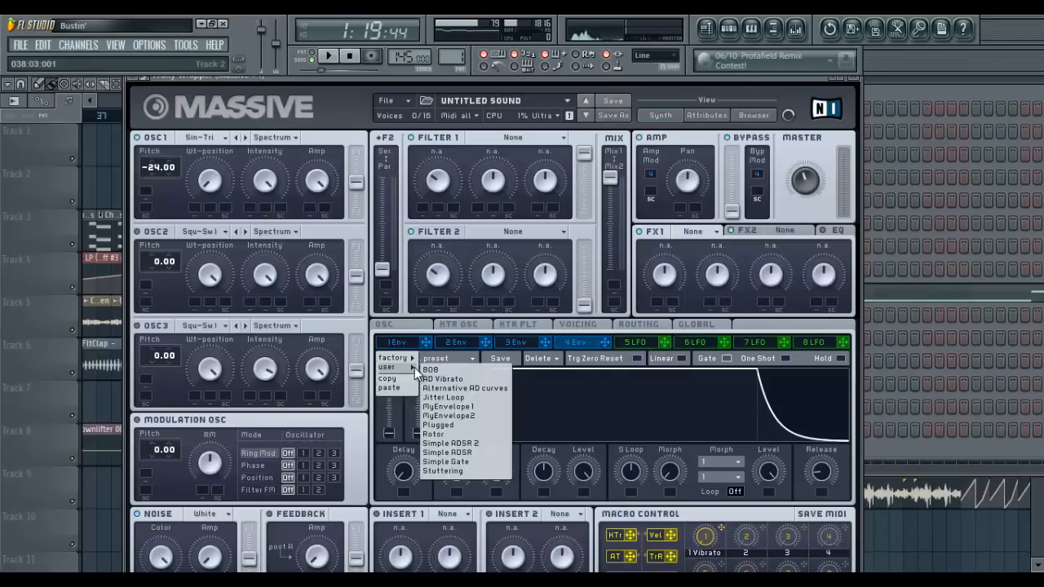
{"action": "left_click", "coordinate": [424, 371]}
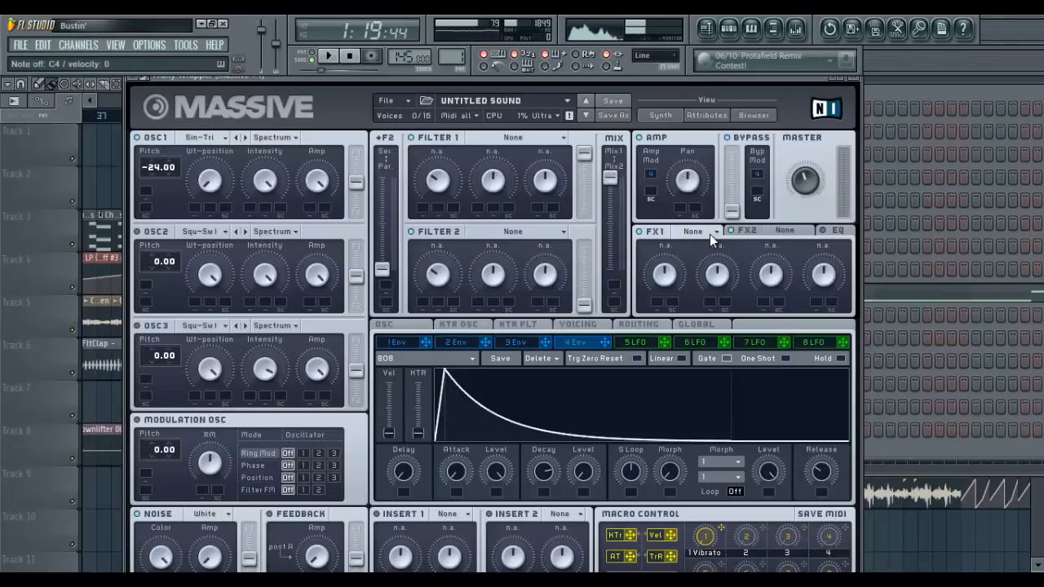
{"action": "left_click", "coordinate": [708, 233]}
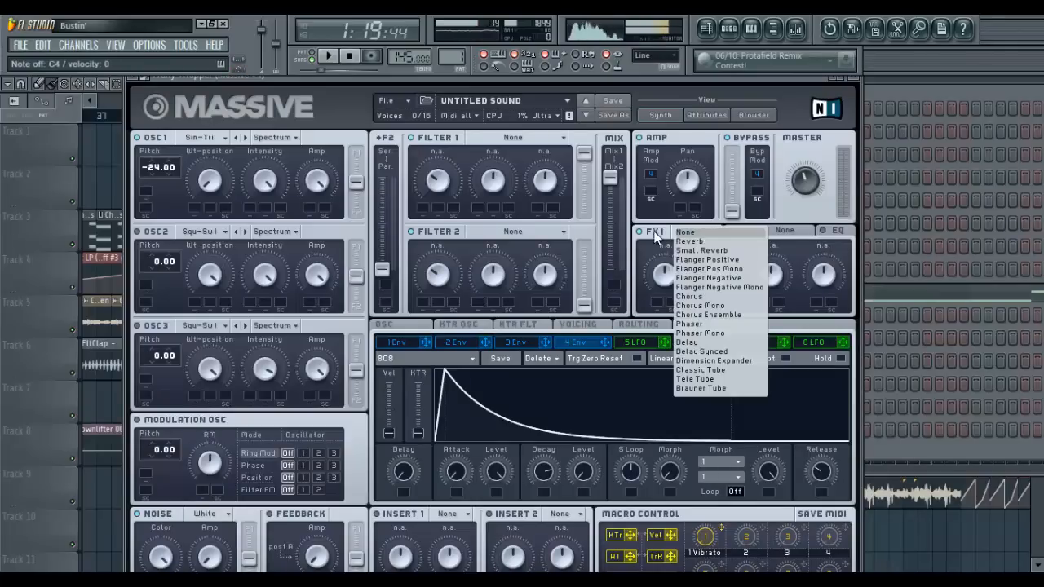
{"action": "left_click", "coordinate": [341, 509]}
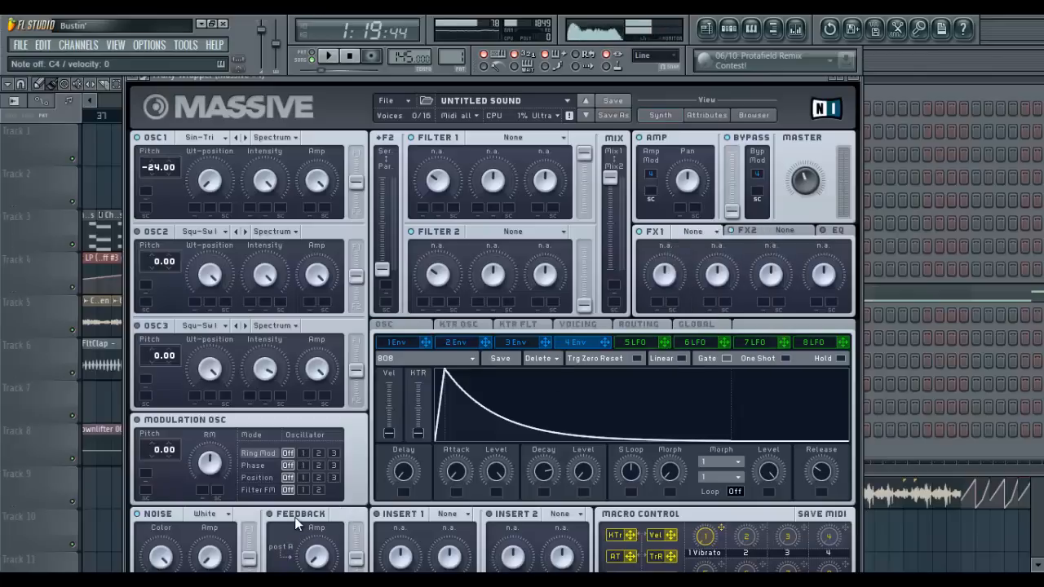
Enable Feedback with its amp at about 0.27 and audition the bass with several test notes.
{"action": "left_click", "coordinate": [633, 326]}
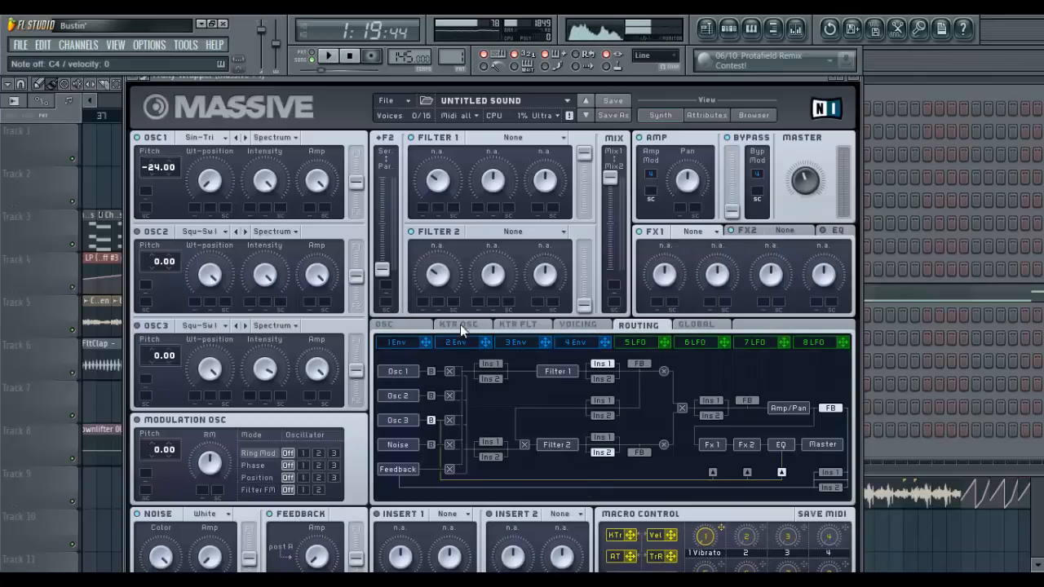
{"action": "left_click", "coordinate": [424, 327]}
{"action": "left_click_drag", "start_coordinate": [329, 559], "coordinate": [324, 518]}
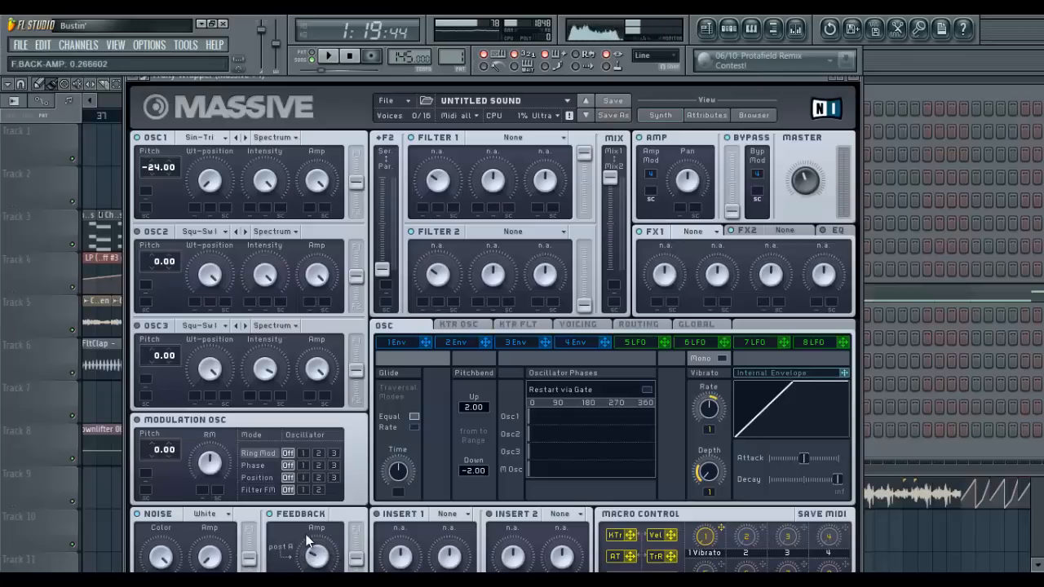
{"action": "key", "text": "v"}
{"action": "key", "text": "v"}
{"action": "key", "text": "v"}
{"action": "key", "text": "v"}
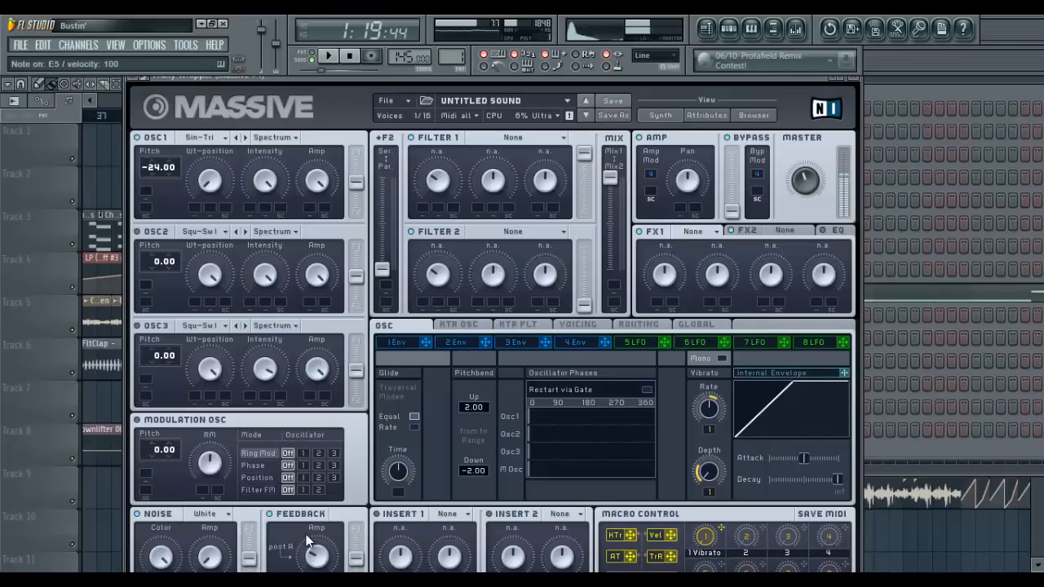
{"action": "key", "text": "c"}
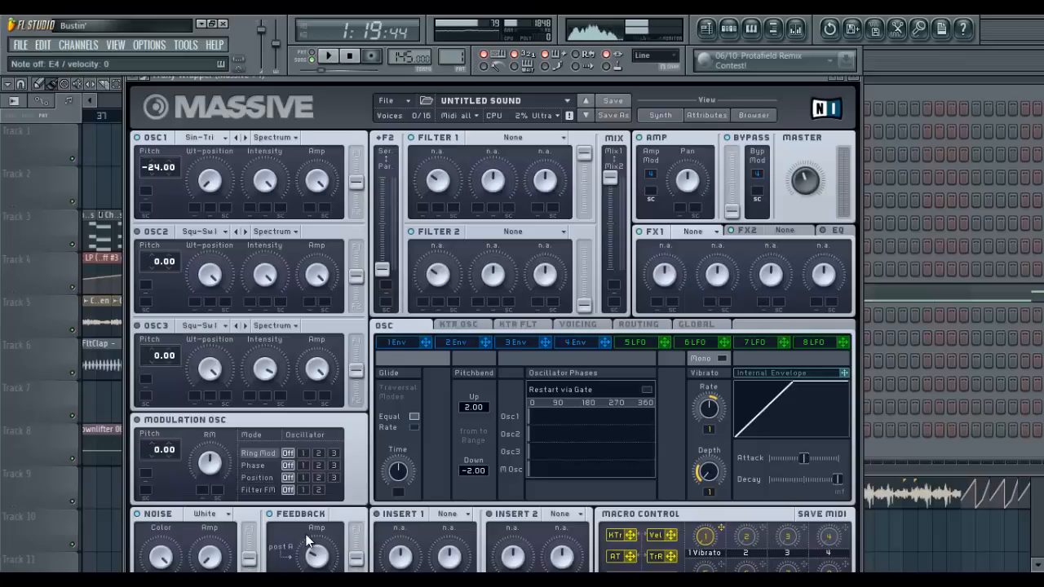
Assign Classic Tube to FX1, reduce its Dry/Wet and Drive amounts, and audition a few notes.
{"action": "left_click", "coordinate": [692, 231]}
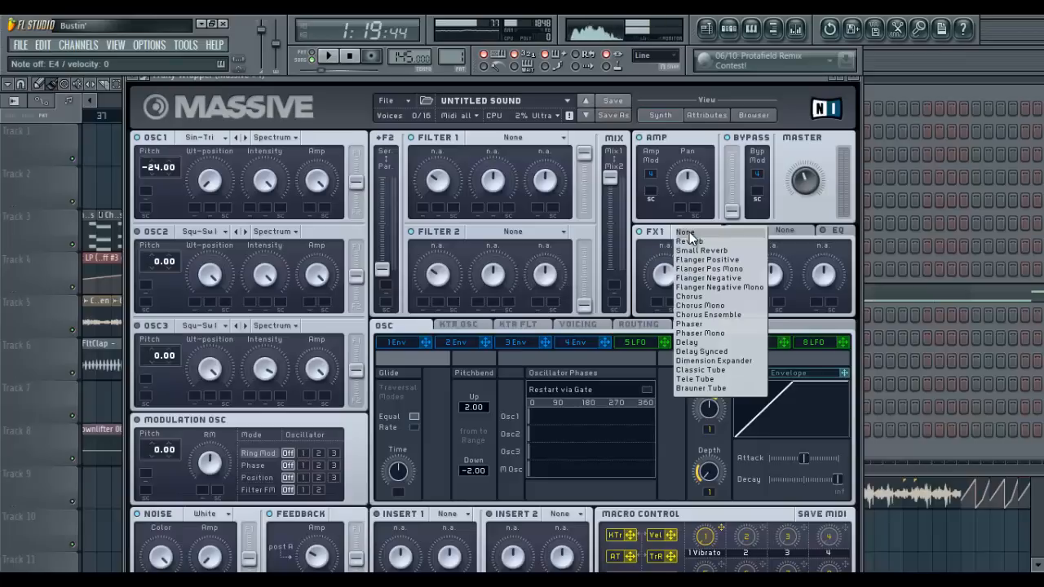
{"action": "left_click", "coordinate": [700, 359]}
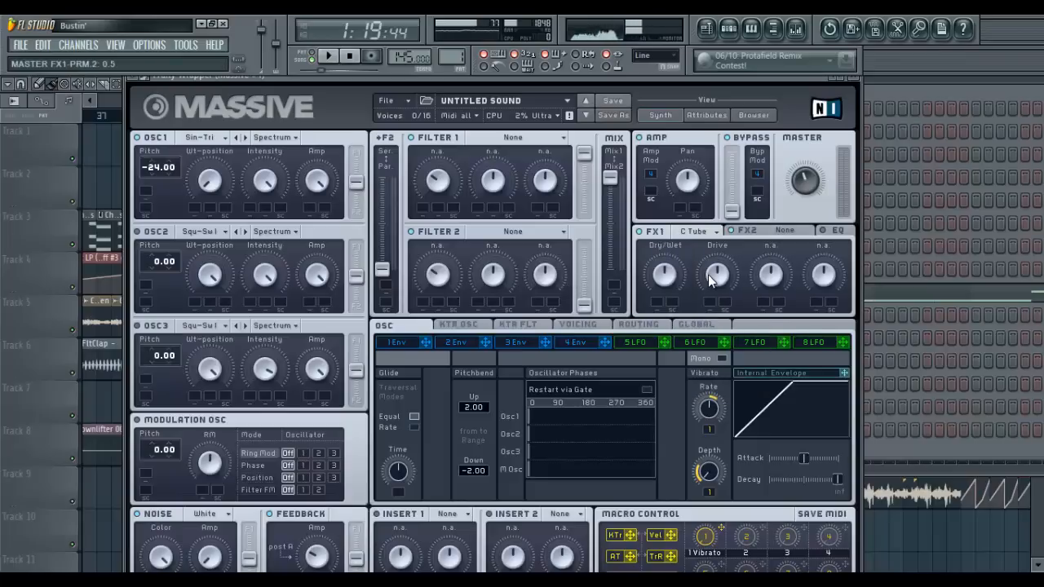
{"action": "left_click_drag", "start_coordinate": [707, 283], "coordinate": [667, 323]}
{"action": "key", "text": "c"}
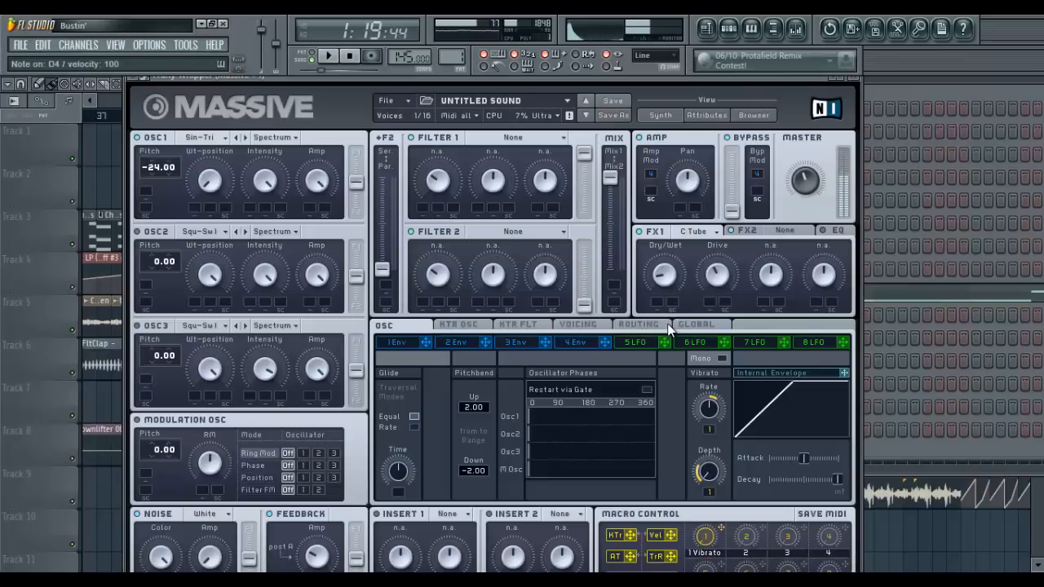
{"action": "key", "text": "v"}
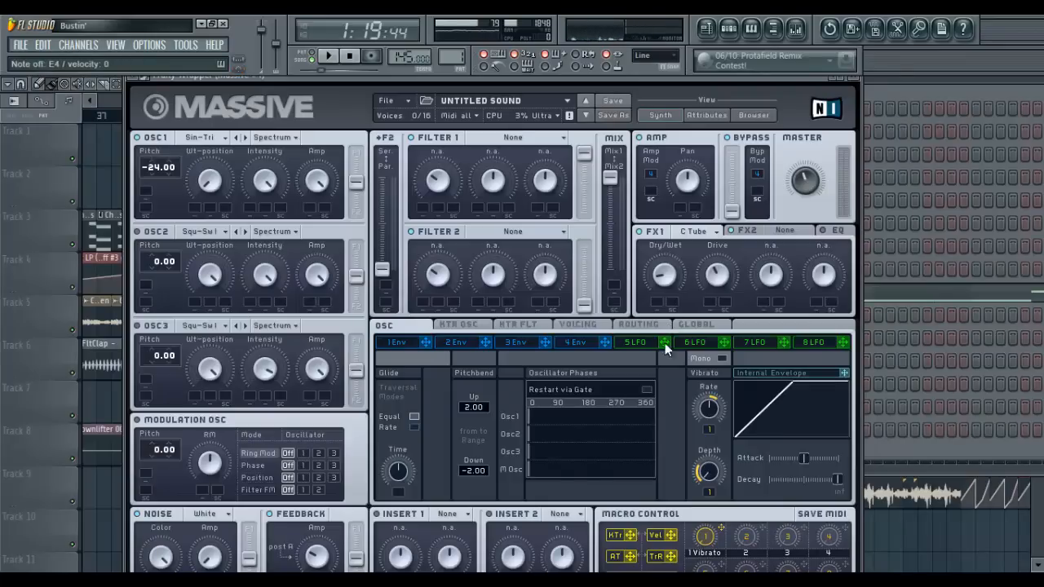
Enable Insert 1, try Clip and switch it to P Shaper, and slightly reduce its Dry/Wet and Drive.
{"action": "left_click", "coordinate": [442, 513]}
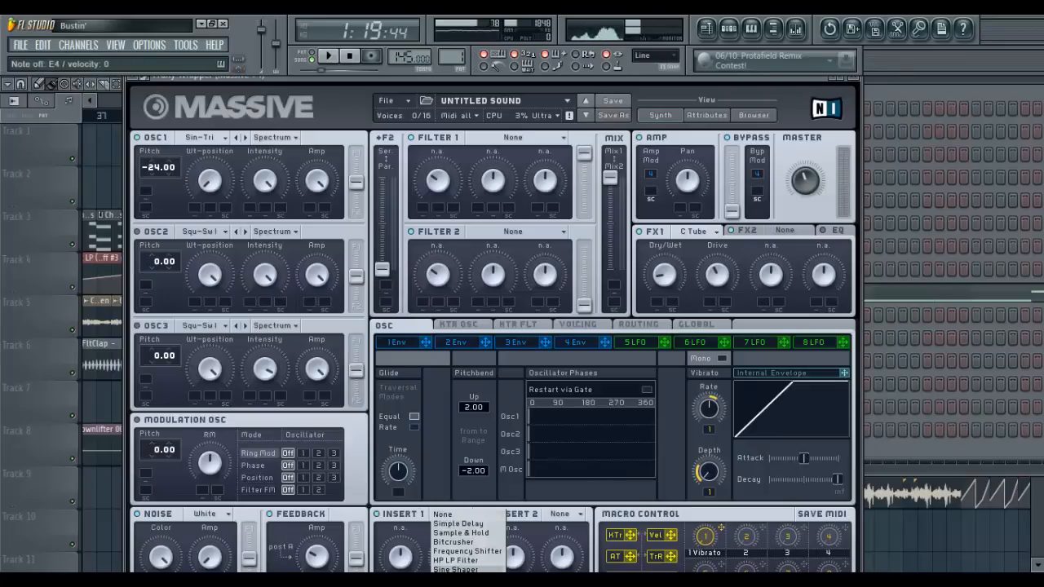
{"action": "left_click", "coordinate": [421, 514]}
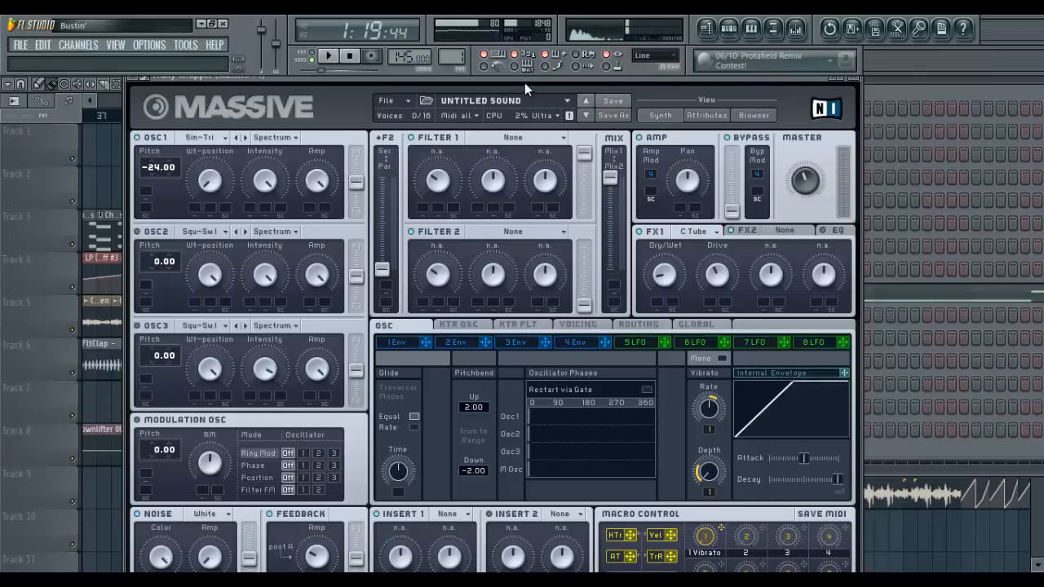
{"action": "left_click_drag", "start_coordinate": [527, 80], "coordinate": [768, 84]}
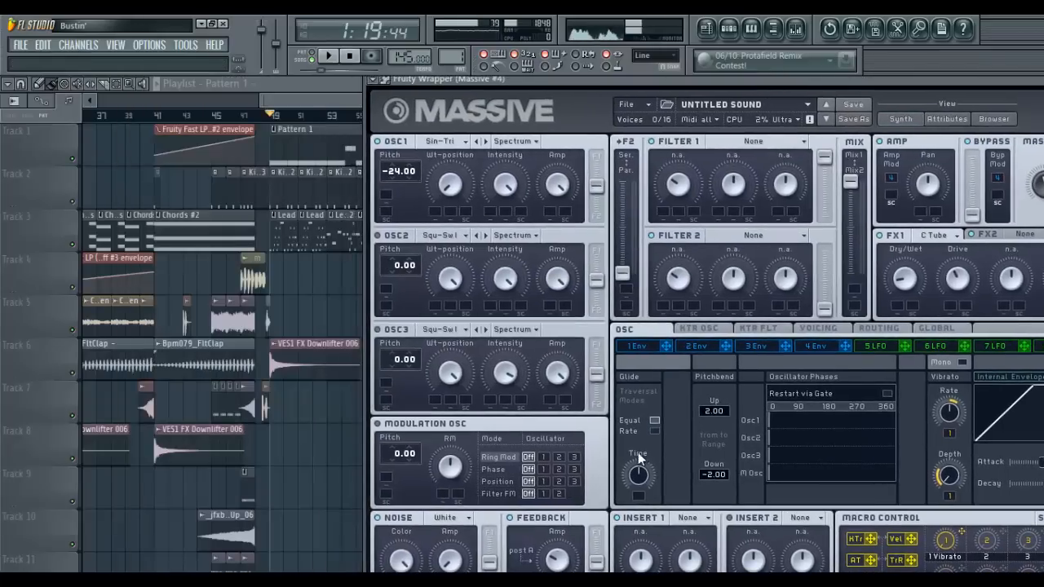
{"action": "left_click", "coordinate": [703, 515]}
{"action": "left_click", "coordinate": [698, 586]}
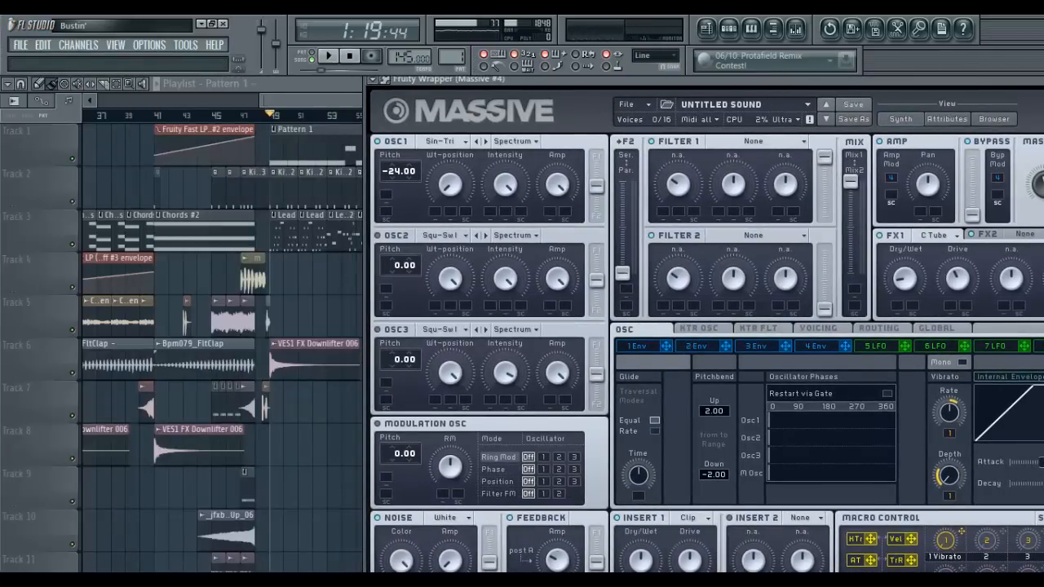
{"action": "left_click", "coordinate": [689, 518]}
{"action": "left_click", "coordinate": [702, 561]}
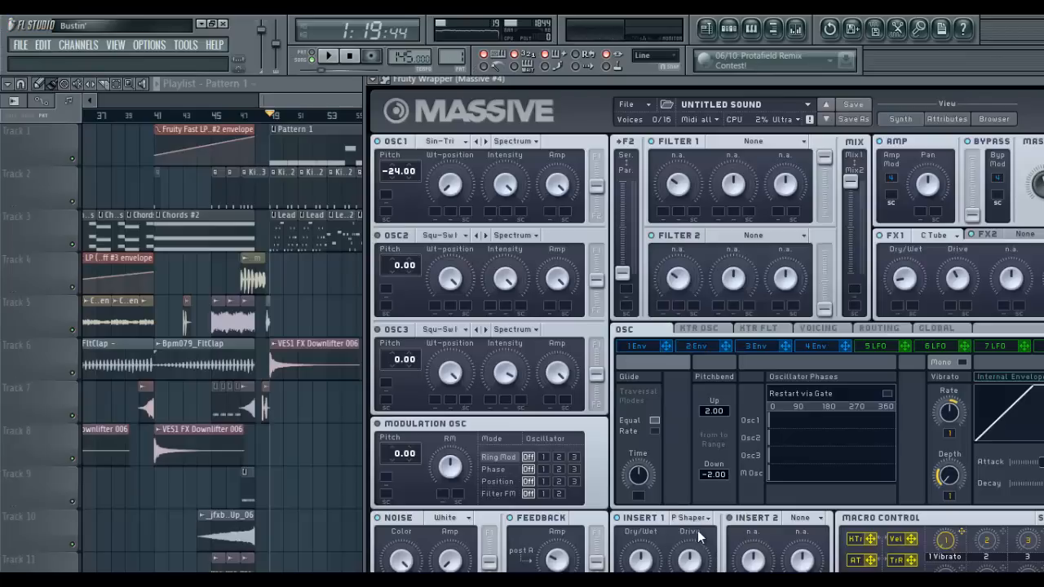
{"action": "left_click_drag", "start_coordinate": [617, 79], "coordinate": [394, 43]}
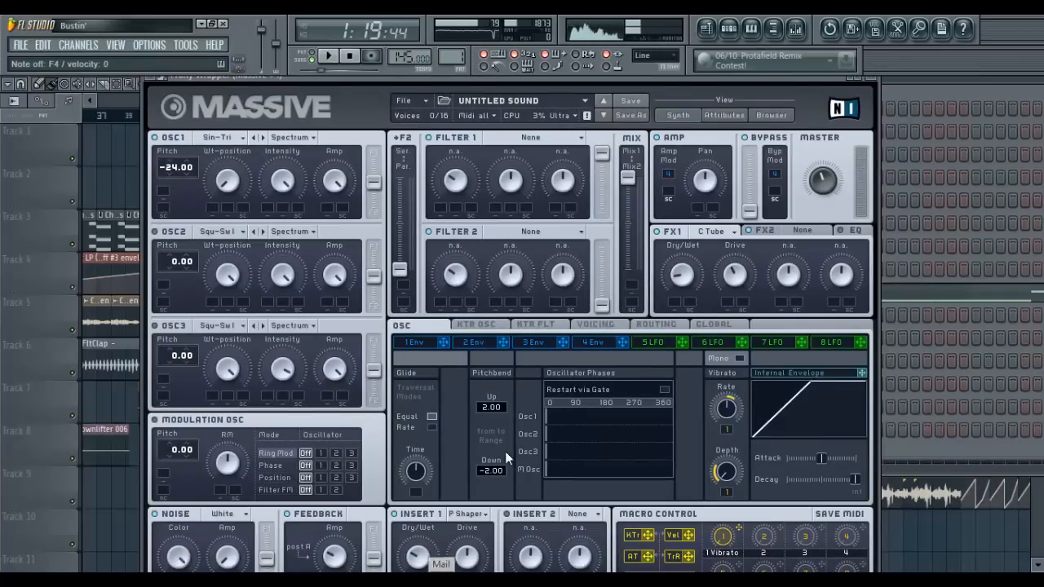
{"action": "left_click_drag", "start_coordinate": [467, 556], "coordinate": [466, 548]}
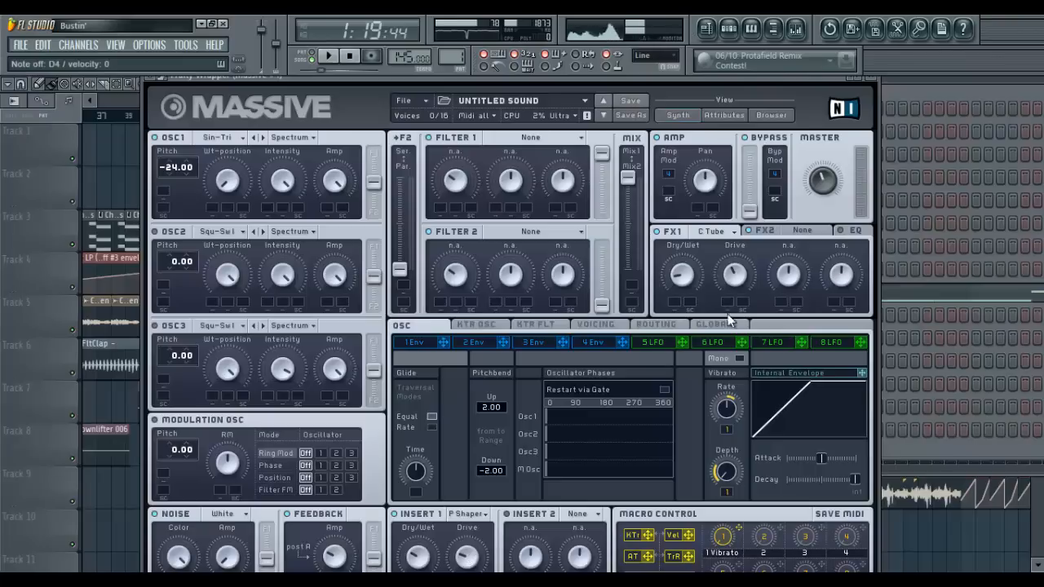
Enable the synth's EQ and lower its High Shelf boost to about 0.42.
{"action": "left_click", "coordinate": [856, 232]}
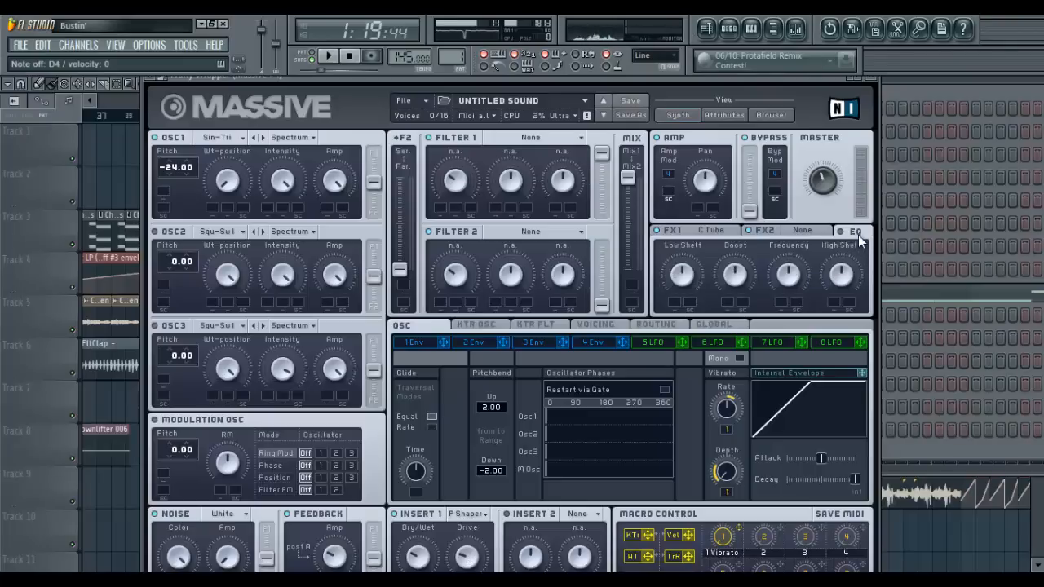
{"action": "left_click_drag", "start_coordinate": [843, 269], "coordinate": [846, 280]}
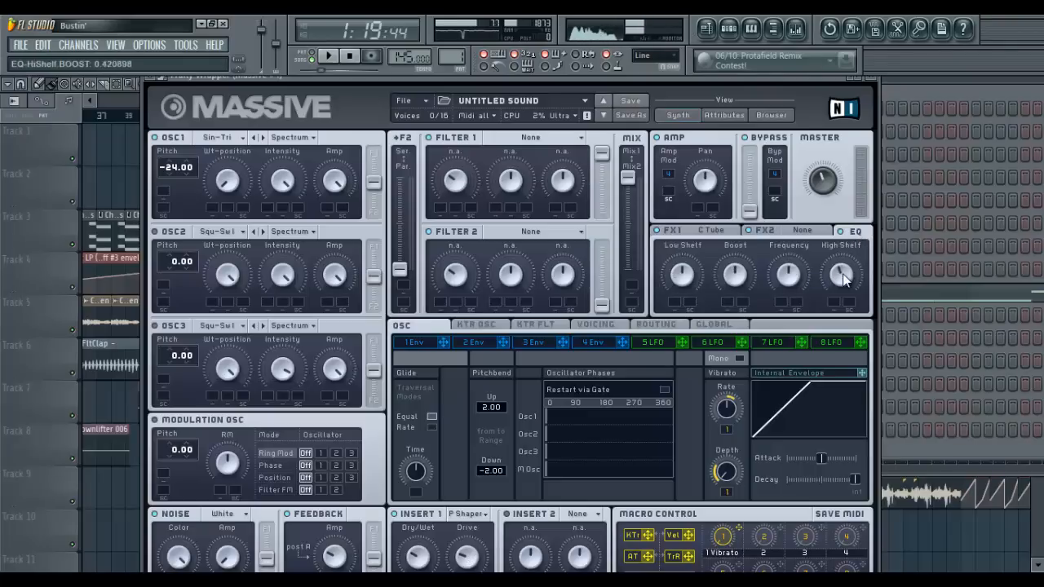
Raise the EQ's Low Shelf boost to about 0.68 and audition the bass with several test notes.
{"action": "key", "text": "v"}
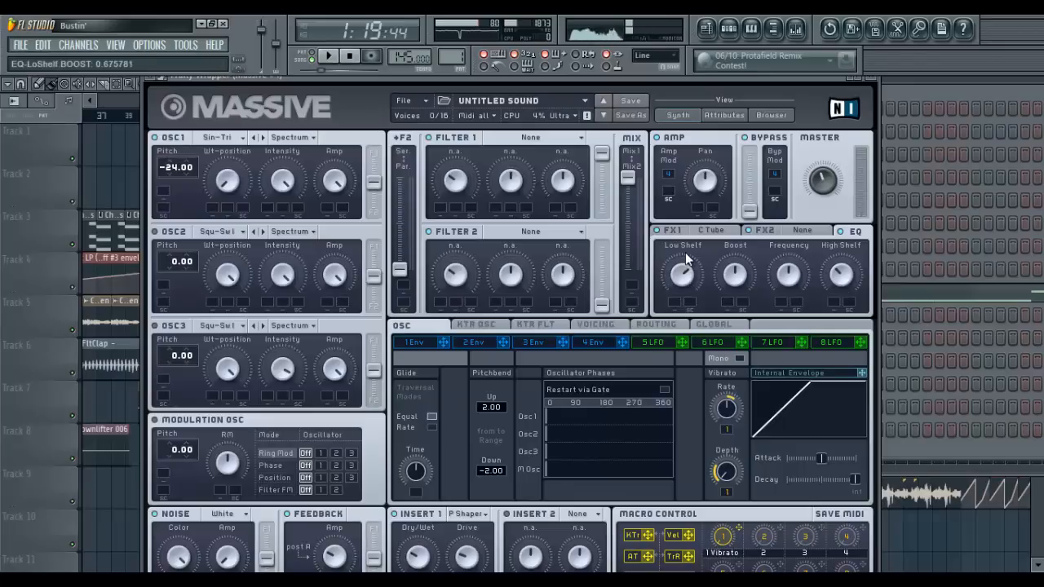
{"action": "key", "text": "c"}
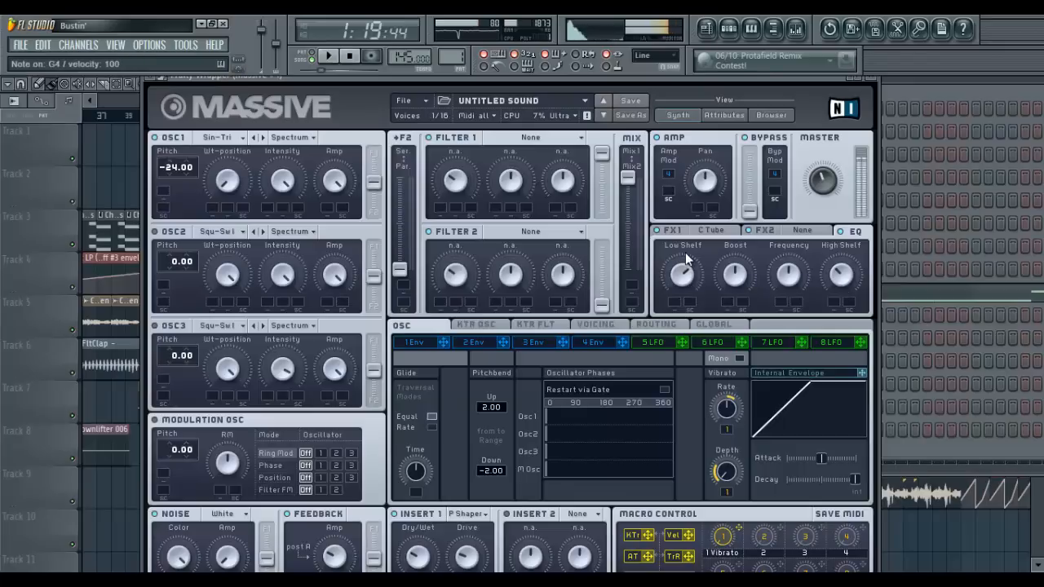
{"action": "key", "text": "v"}
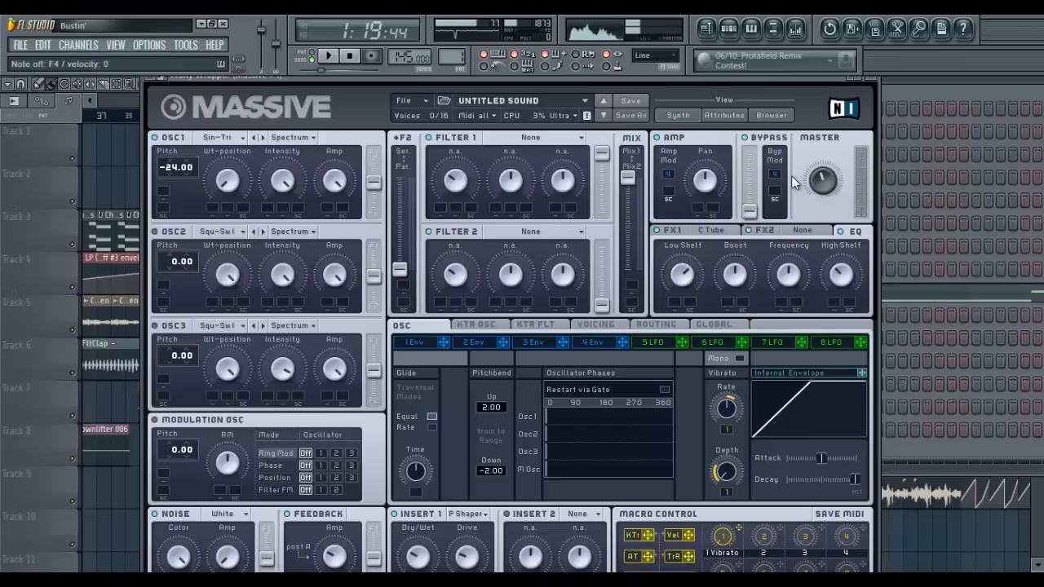
{"action": "key", "text": "z"}
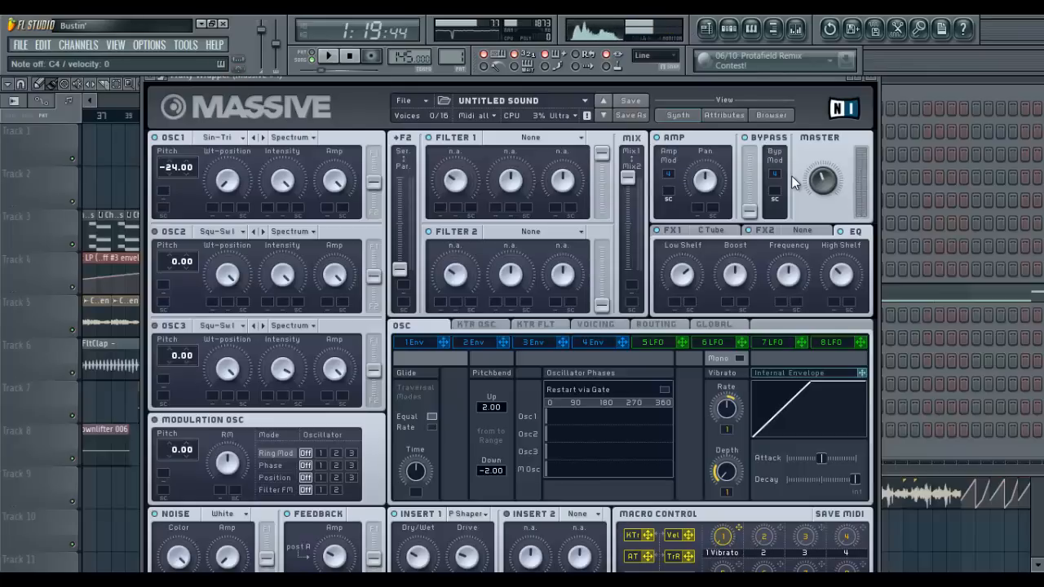
Close the synth window, open the piano roll of the Massive #4 channel, and return to the playlist.
{"action": "left_click", "coordinate": [876, 83]}
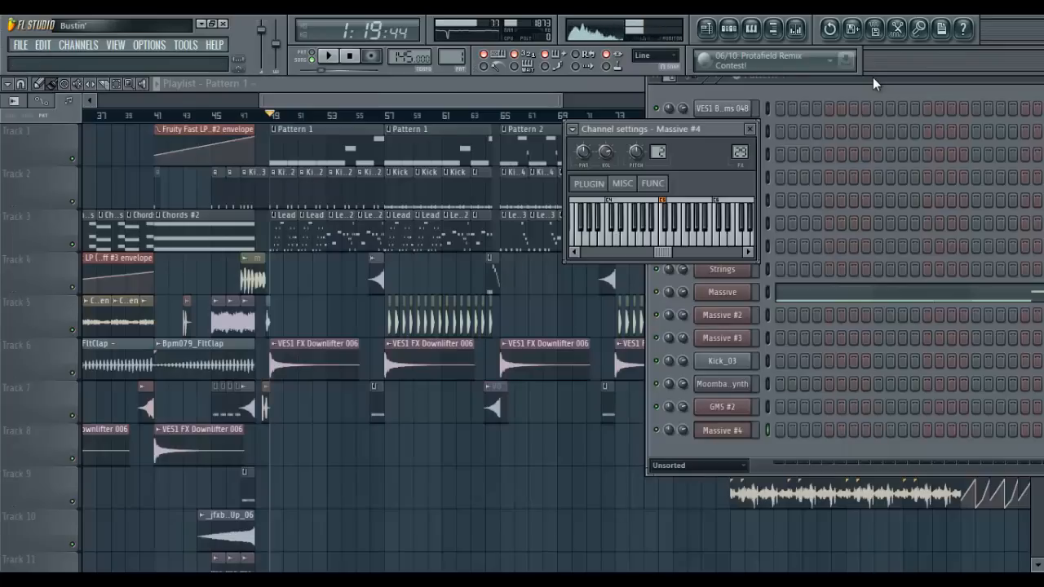
{"action": "right_click", "coordinate": [748, 425]}
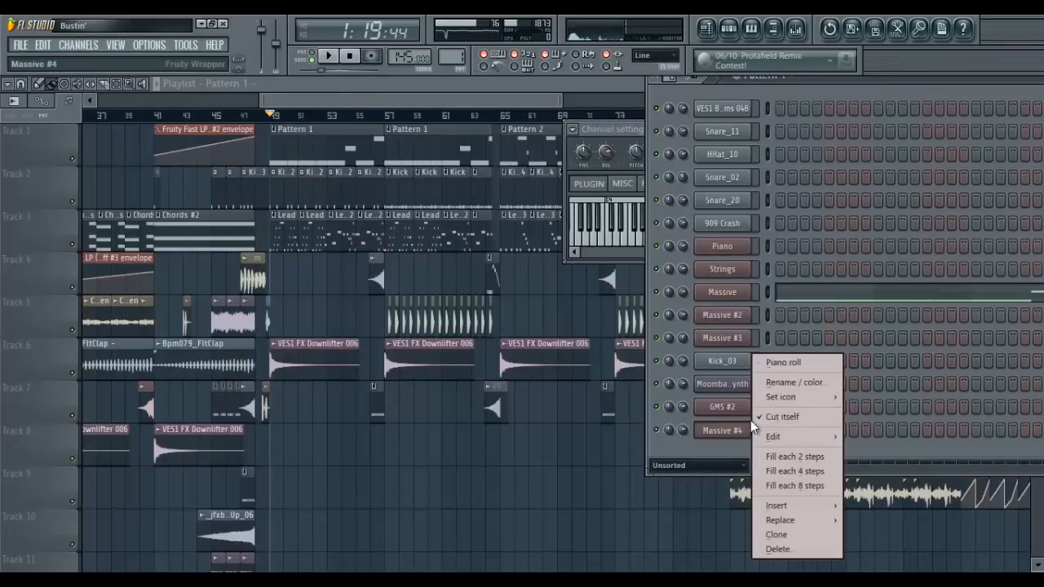
{"action": "left_click", "coordinate": [776, 363]}
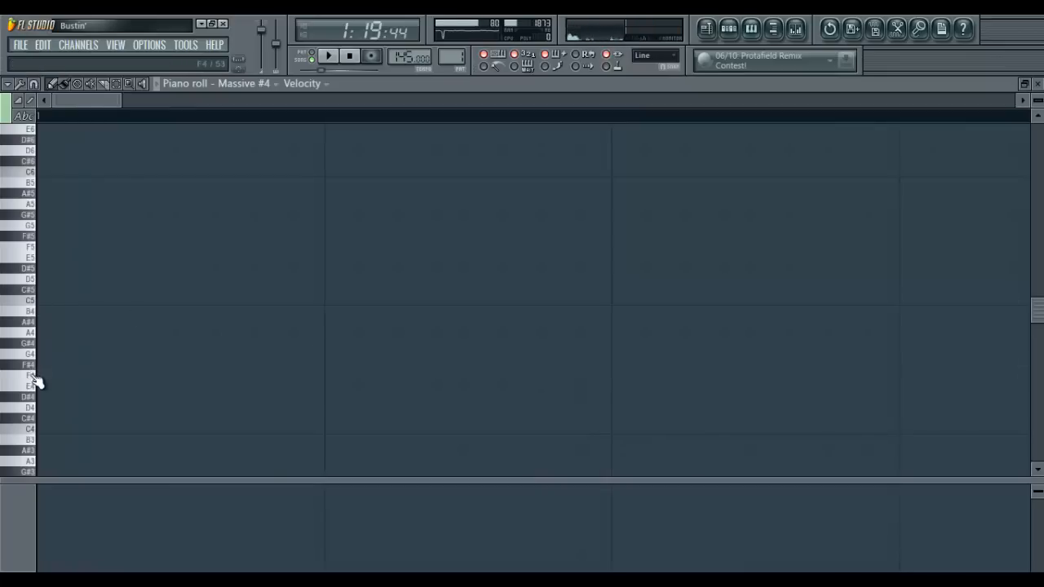
{"action": "left_click", "coordinate": [706, 31]}
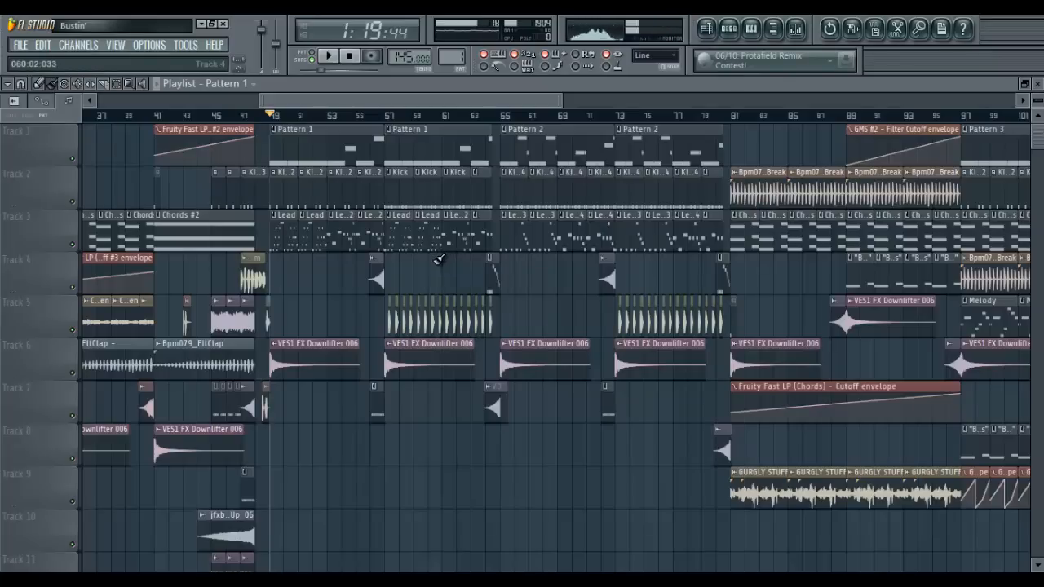
Open Pattern 1 from the playlist, bring back the step sequencer, and check the Massive #4 synth.
{"action": "double_click", "coordinate": [371, 163]}
{"action": "left_click_drag", "start_coordinate": [641, 100], "coordinate": [703, 207]}
{"action": "left_click", "coordinate": [710, 35]}
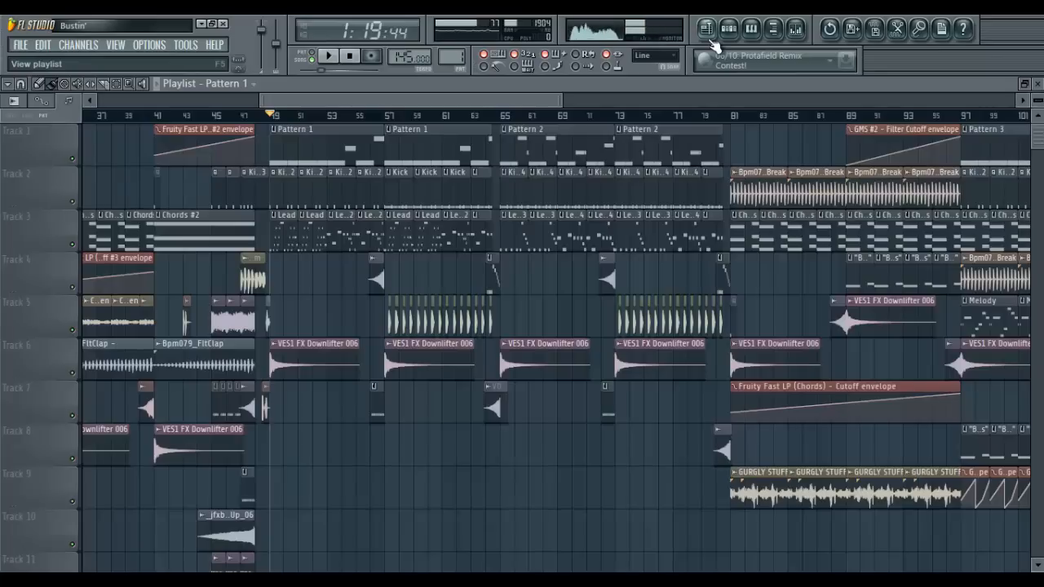
{"action": "left_click", "coordinate": [729, 33]}
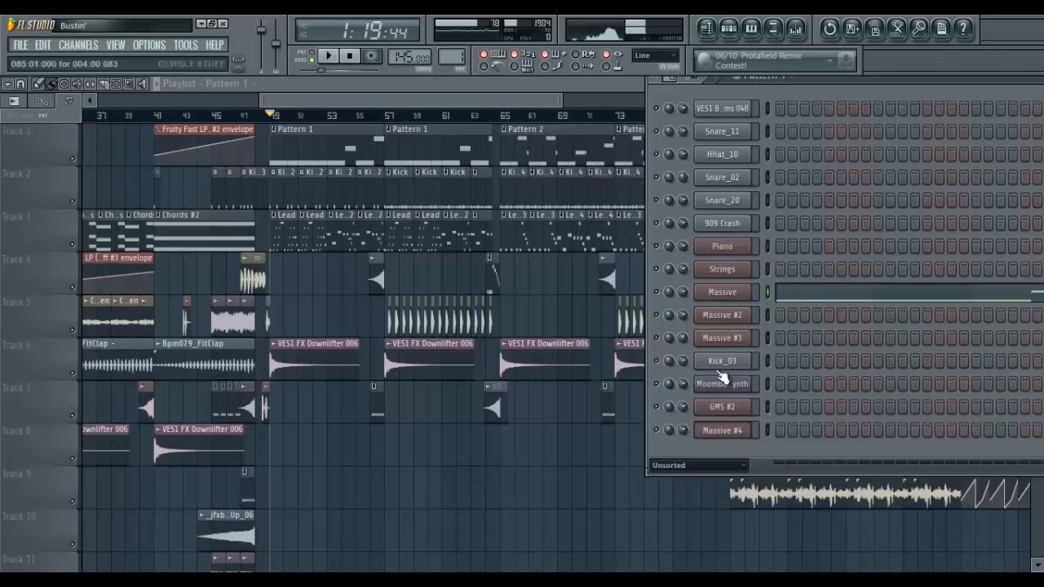
{"action": "left_click", "coordinate": [739, 432]}
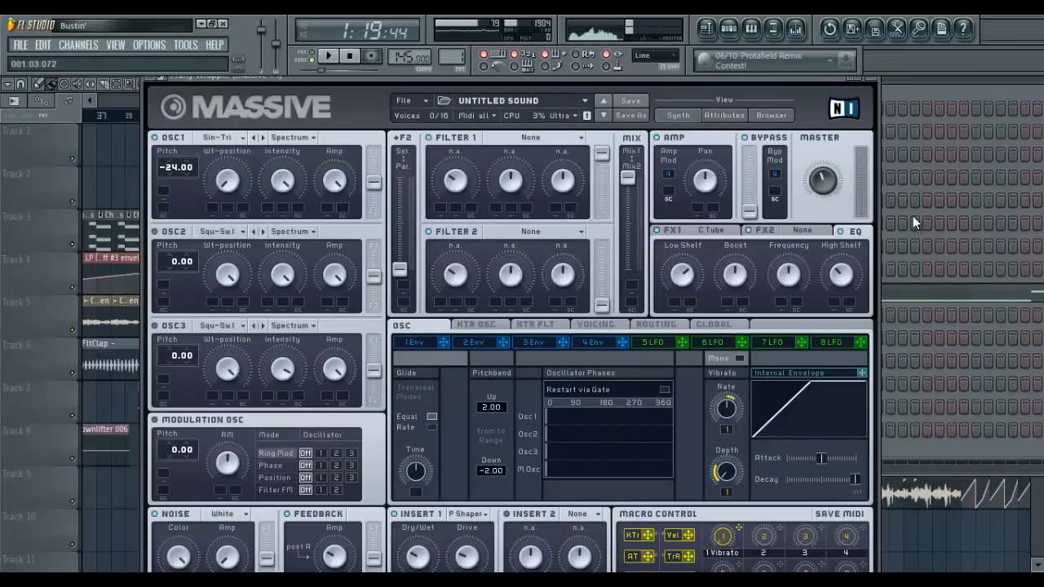
{"action": "left_click", "coordinate": [874, 80]}
Copy the bassline notes from the original Massive channel and paste them into the Massive #4 channel.
{"action": "right_click", "coordinate": [738, 294]}
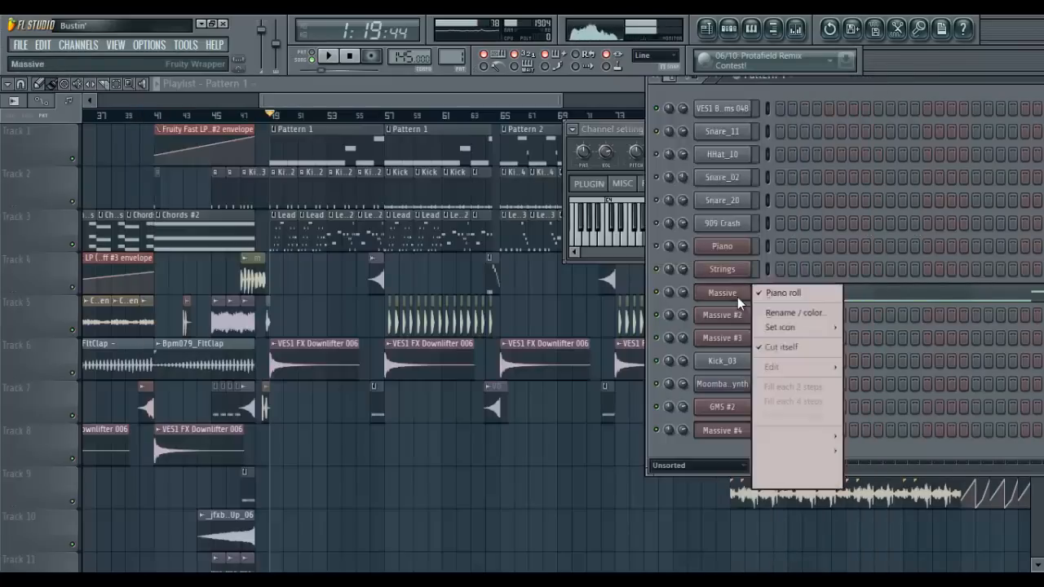
{"action": "mouse_move", "coordinate": [806, 373]}
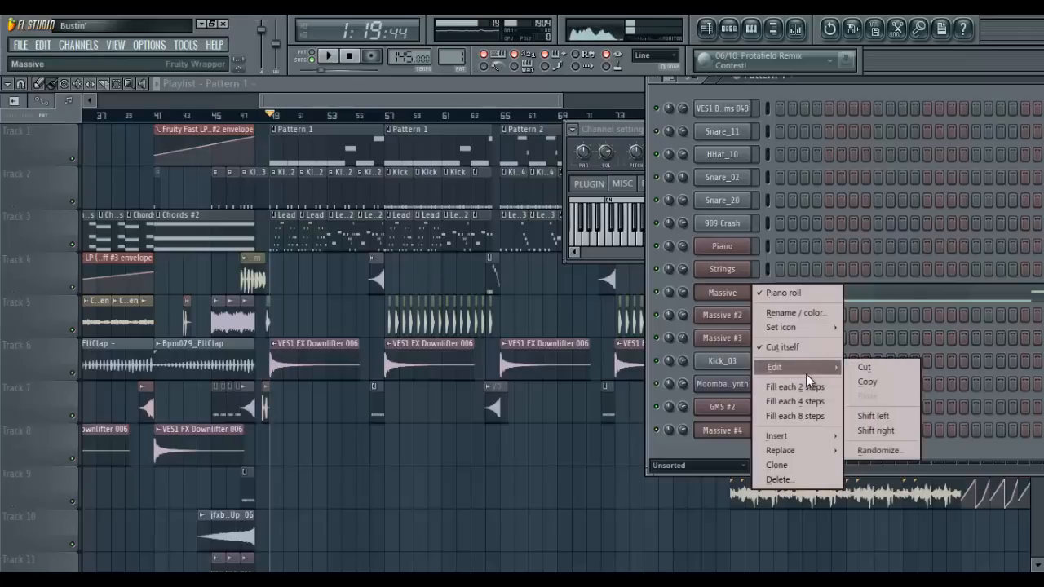
{"action": "left_click", "coordinate": [864, 382]}
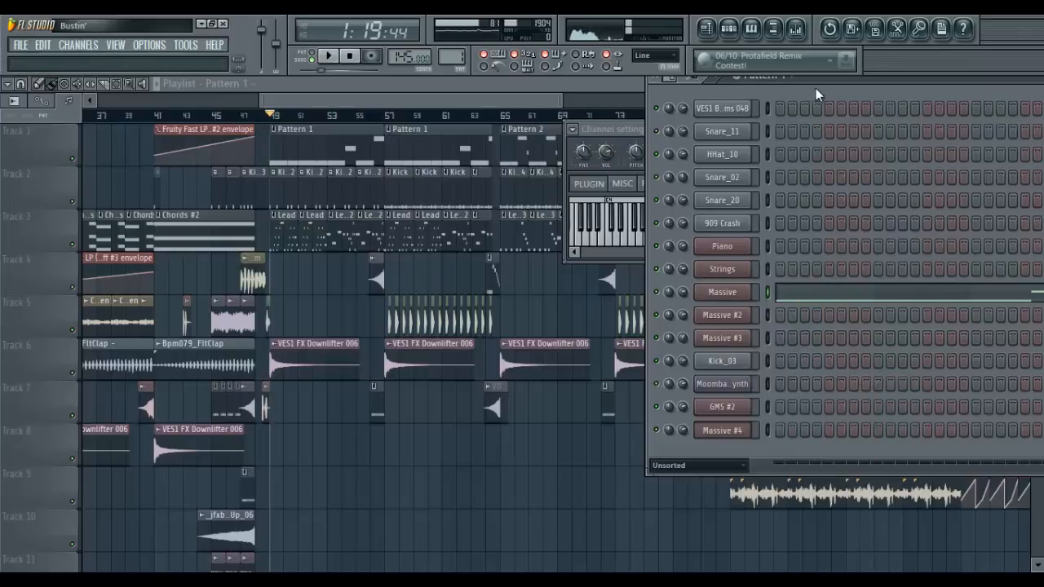
{"action": "right_click", "coordinate": [701, 434]}
{"action": "mouse_move", "coordinate": [791, 434]}
{"action": "left_click", "coordinate": [884, 465]}
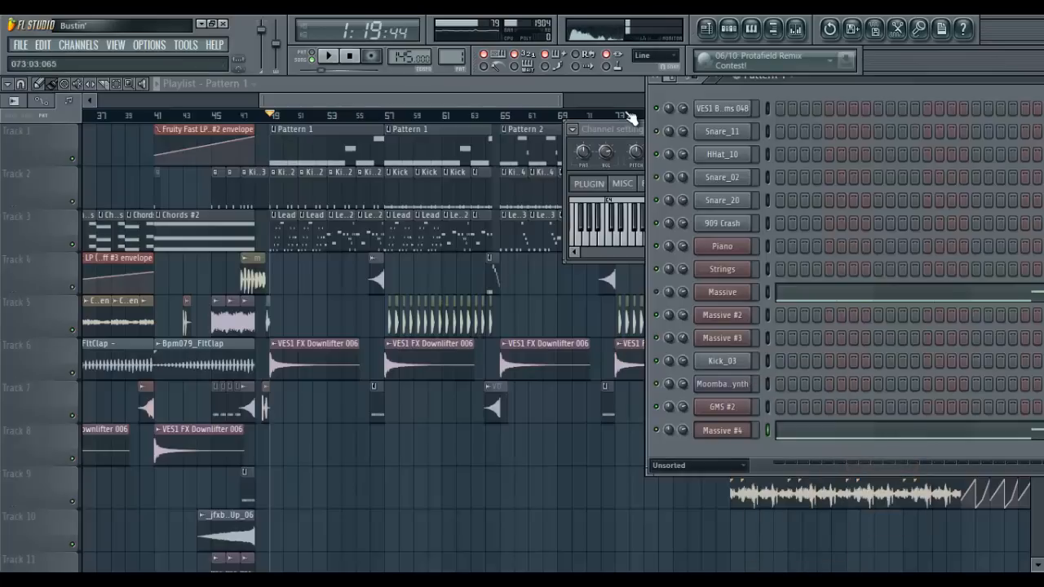
Play Pattern 1 to audition the pasted bassline, bring the step sequencer fully into view, and stop playback.
{"action": "key", "text": "super+c"}
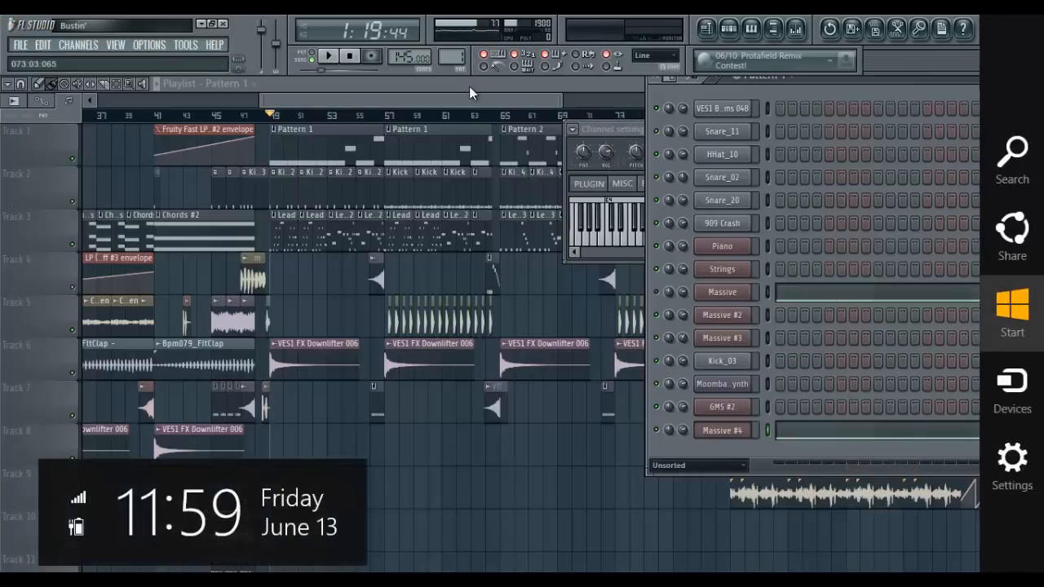
{"action": "left_click", "coordinate": [470, 88]}
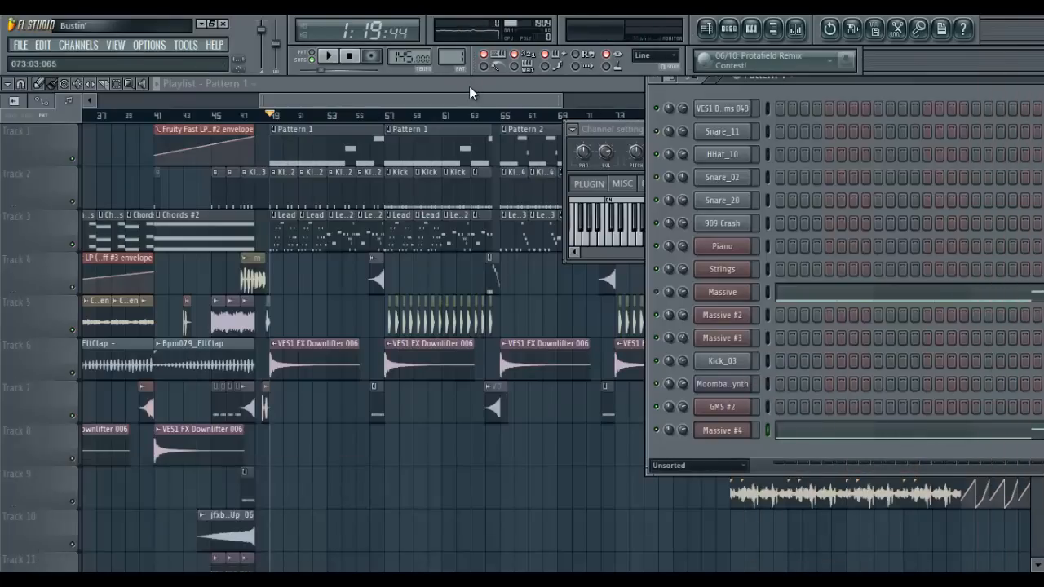
{"action": "left_click", "coordinate": [327, 56]}
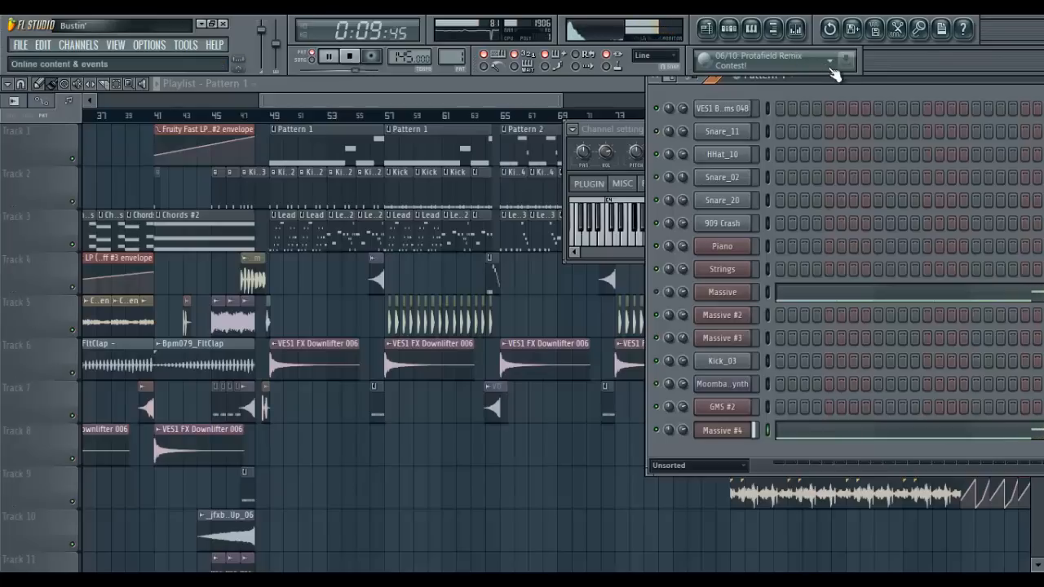
{"action": "left_click_drag", "start_coordinate": [832, 77], "coordinate": [565, 128]}
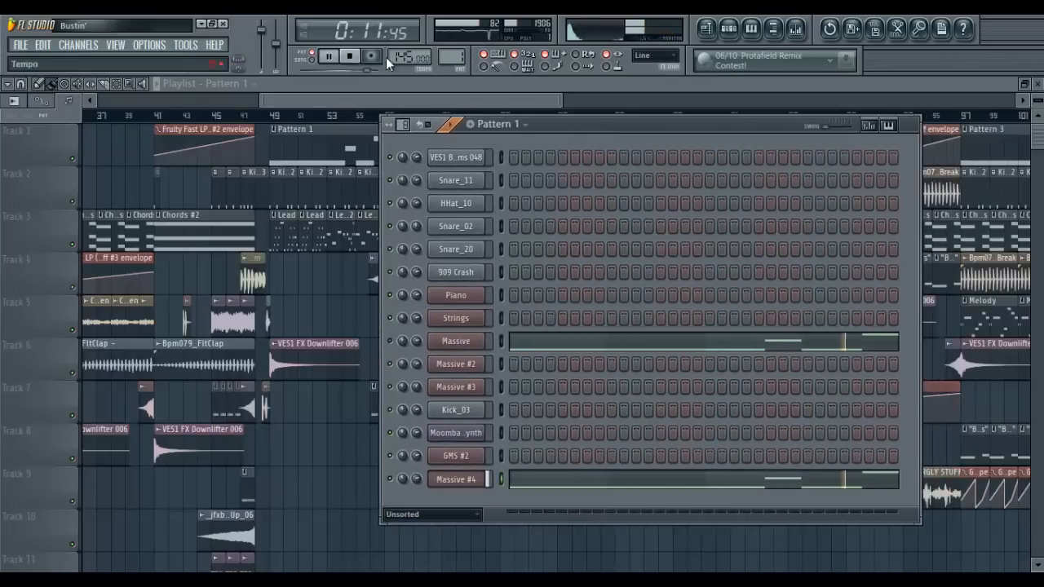
{"action": "left_click", "coordinate": [353, 57]}
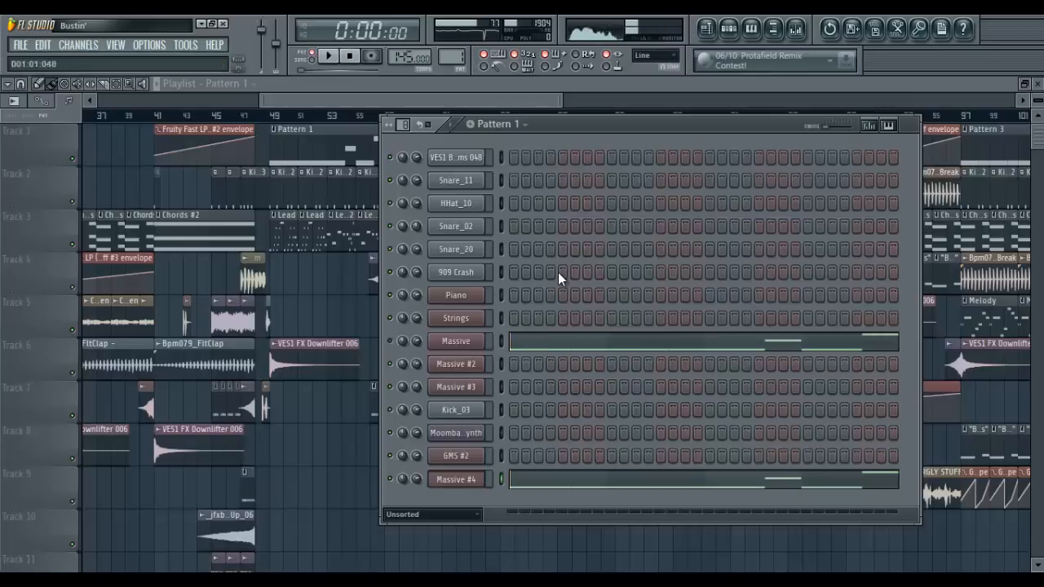
Load Supercharger into the first effect slot of mixer Insert 29 and choose its Bass preset.
{"action": "left_click", "coordinate": [775, 26]}
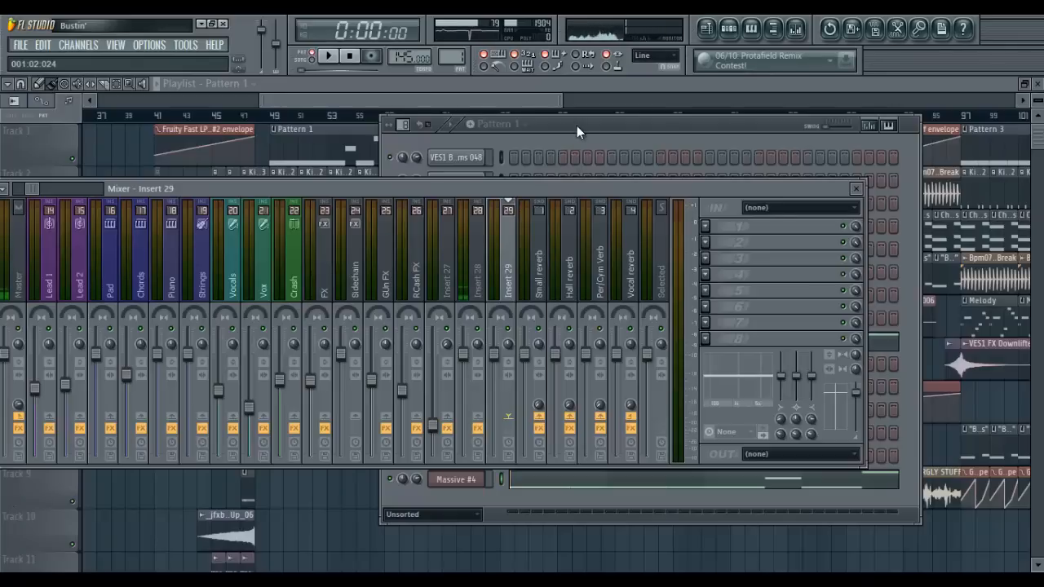
{"action": "left_click", "coordinate": [706, 229]}
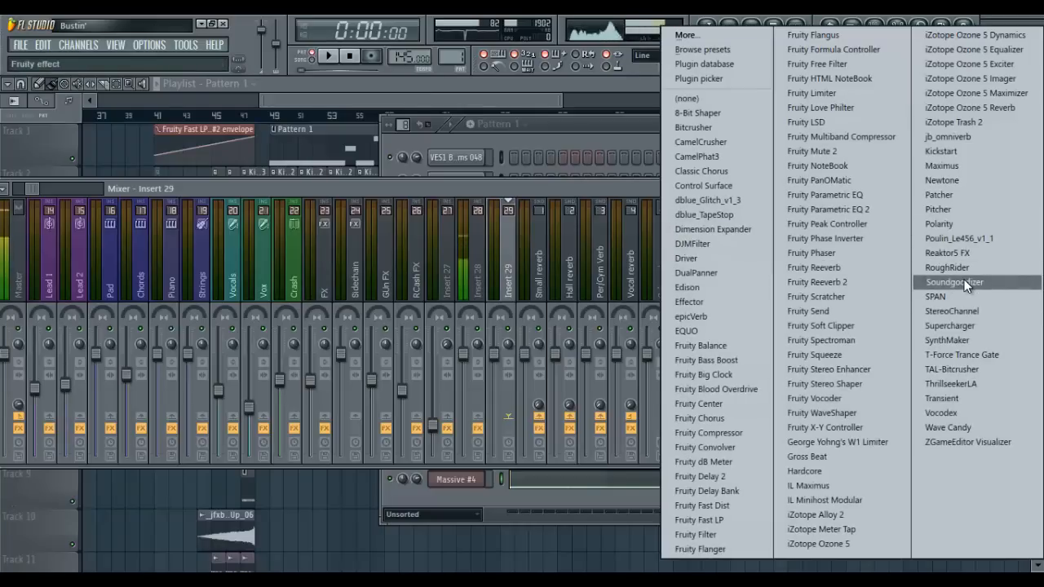
{"action": "left_click", "coordinate": [983, 328]}
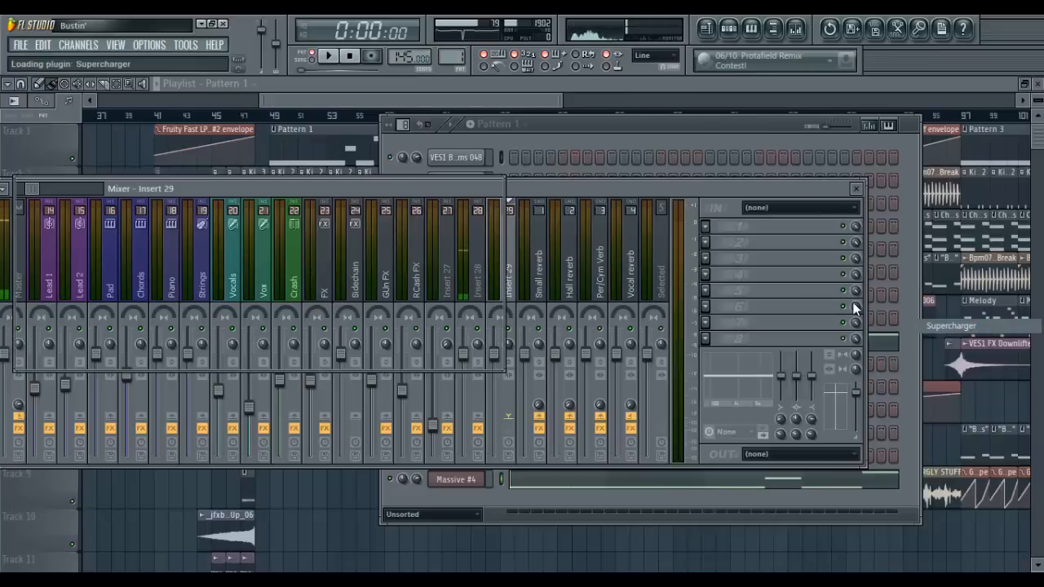
{"action": "left_click_drag", "start_coordinate": [455, 186], "coordinate": [814, 227]}
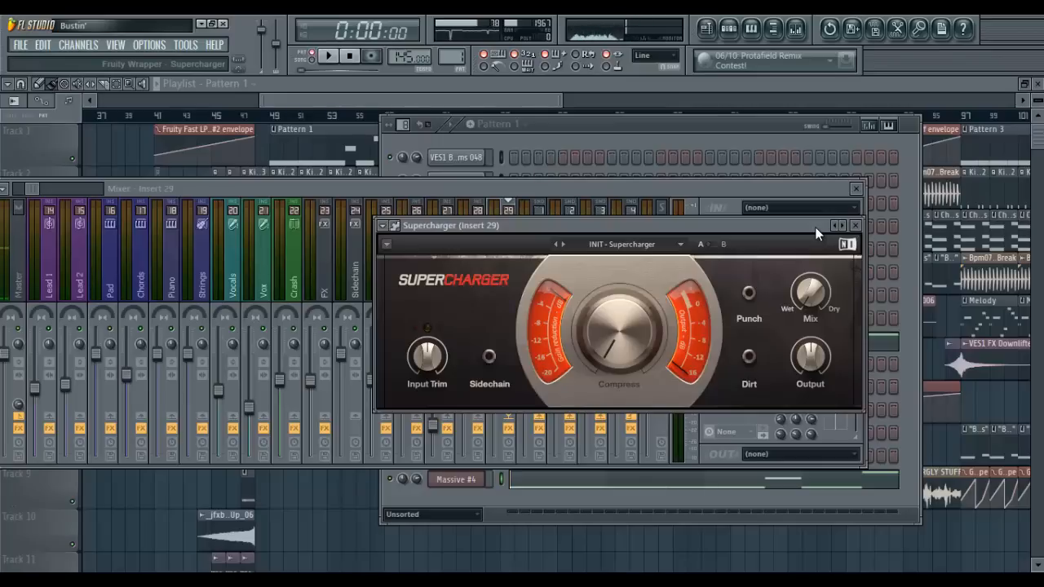
{"action": "left_click_drag", "start_coordinate": [814, 227], "coordinate": [950, 269]}
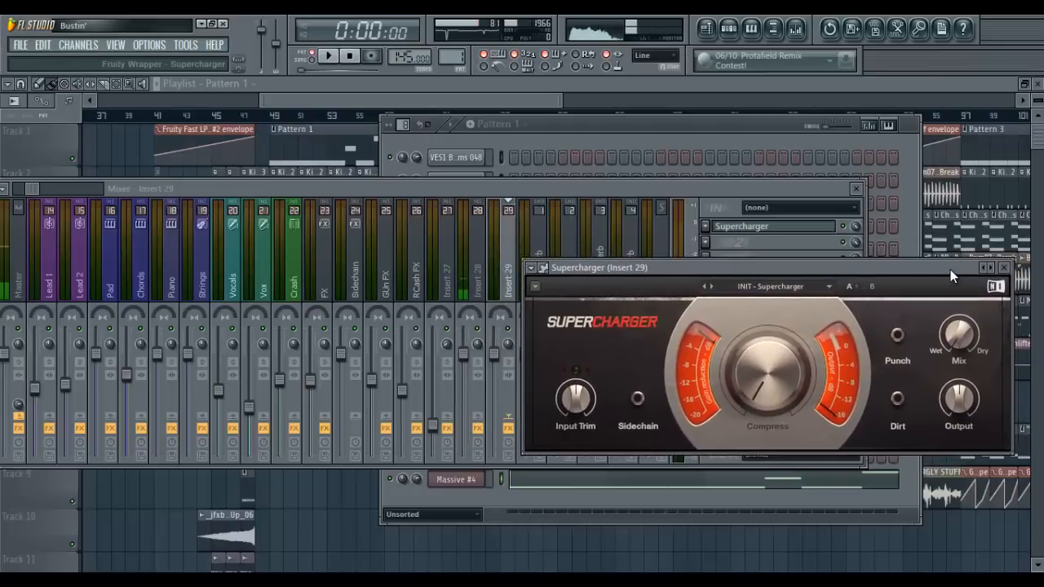
{"action": "left_click", "coordinate": [822, 289]}
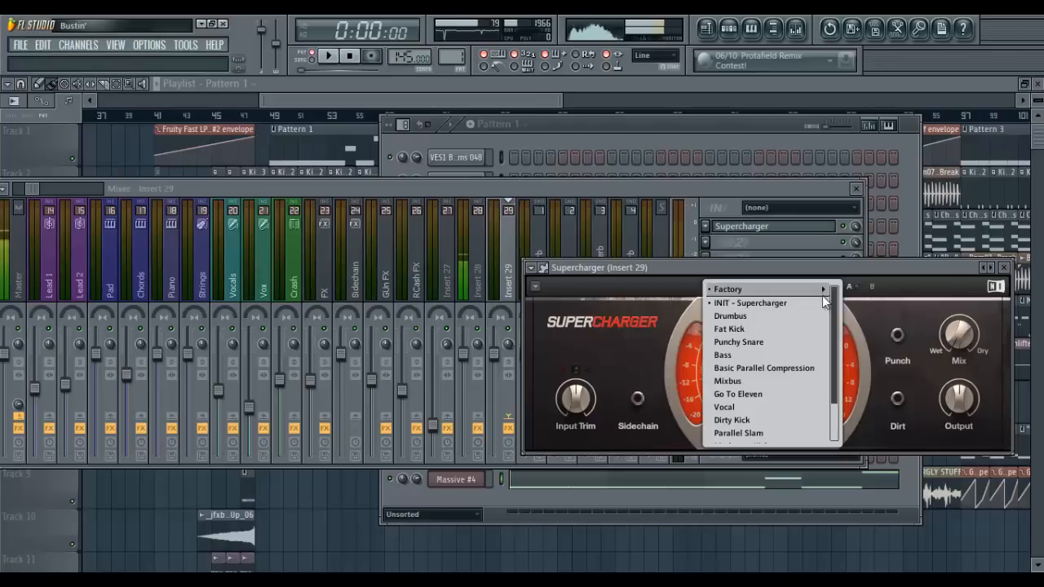
{"action": "left_click", "coordinate": [803, 354]}
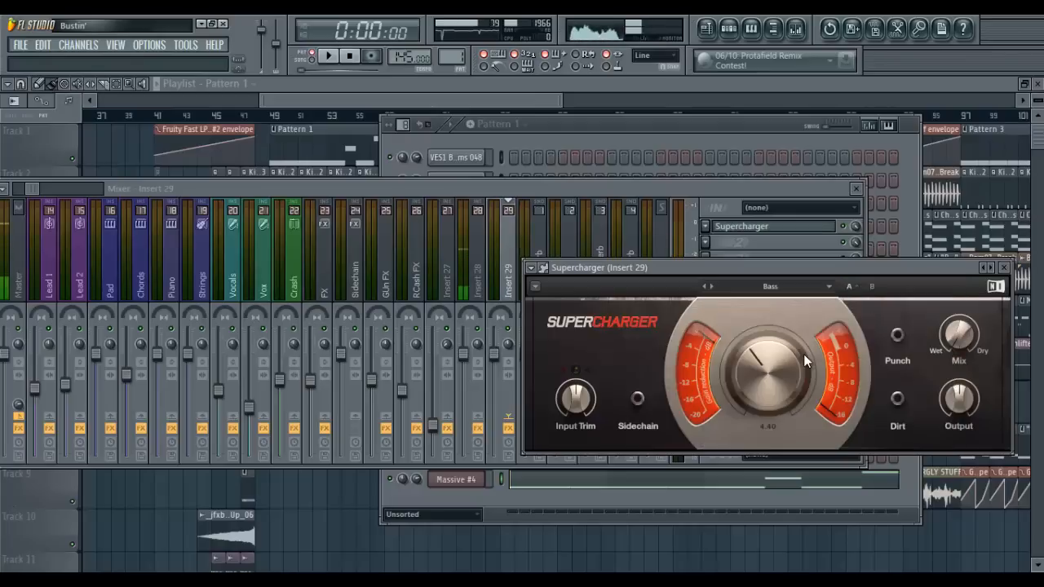
Play Pattern 1 with the Supercharger window in view and lower its Input Trim to -6.9 dB.
{"action": "left_click", "coordinate": [728, 28]}
{"action": "left_click", "coordinate": [444, 483]}
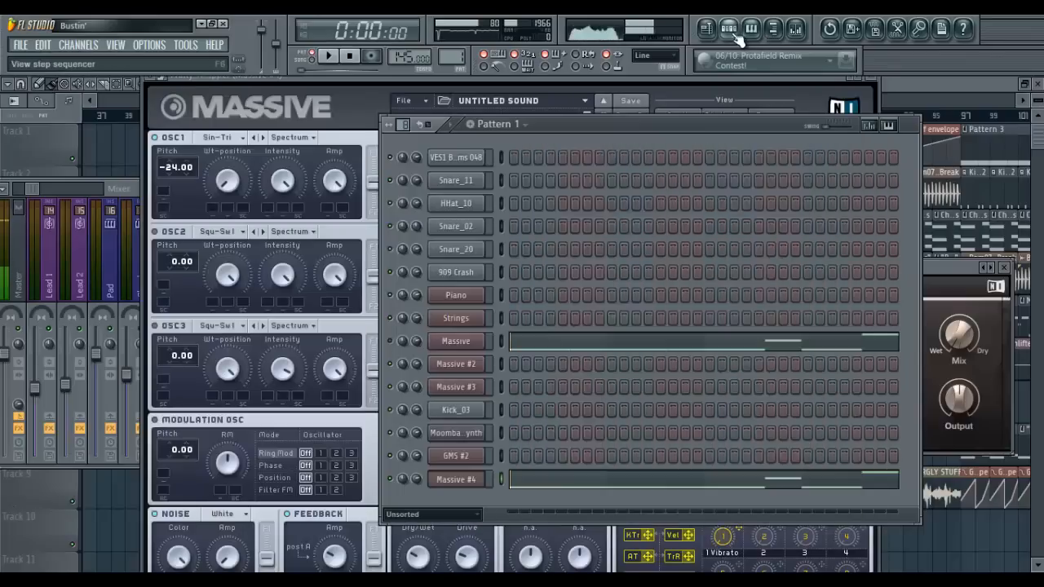
{"action": "left_click", "coordinate": [728, 29]}
{"action": "left_click", "coordinate": [327, 56]}
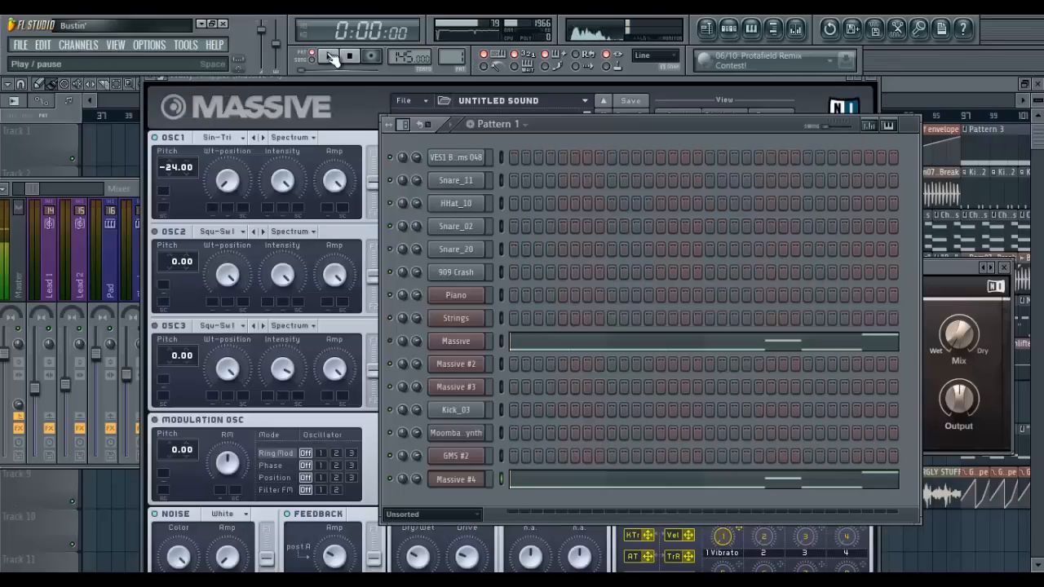
{"action": "left_click", "coordinate": [942, 272]}
{"action": "left_click_drag", "start_coordinate": [942, 272], "coordinate": [374, 190]}
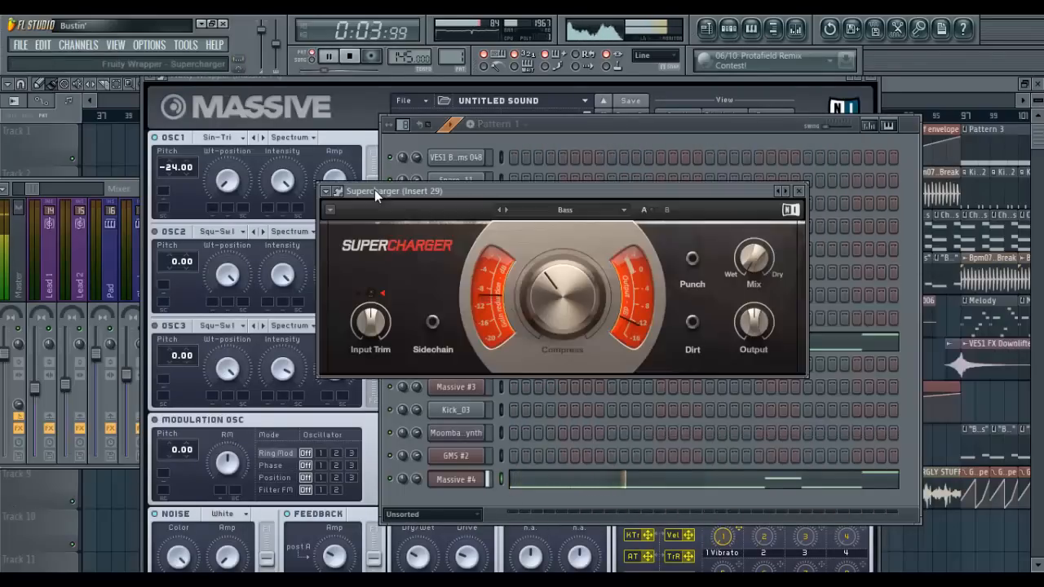
{"action": "mouse_move", "coordinate": [374, 332]}
{"action": "scroll", "coordinate": [375, 332], "scroll_direction": "down", "scroll_amount": 3}
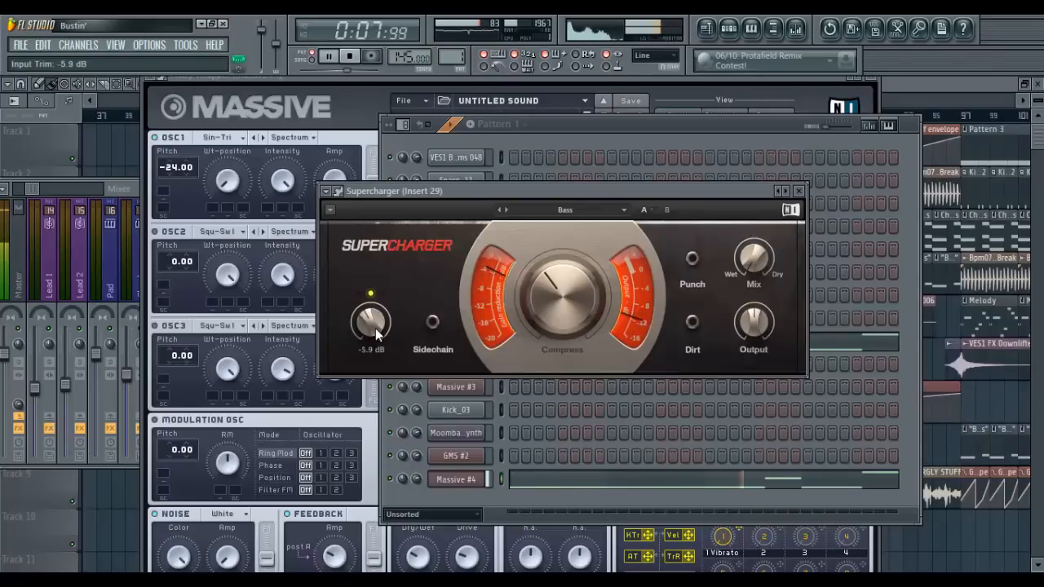
{"action": "scroll", "coordinate": [375, 320], "scroll_direction": "down", "scroll_amount": 1}
{"action": "scroll", "coordinate": [377, 322], "scroll_direction": "down", "scroll_amount": 2}
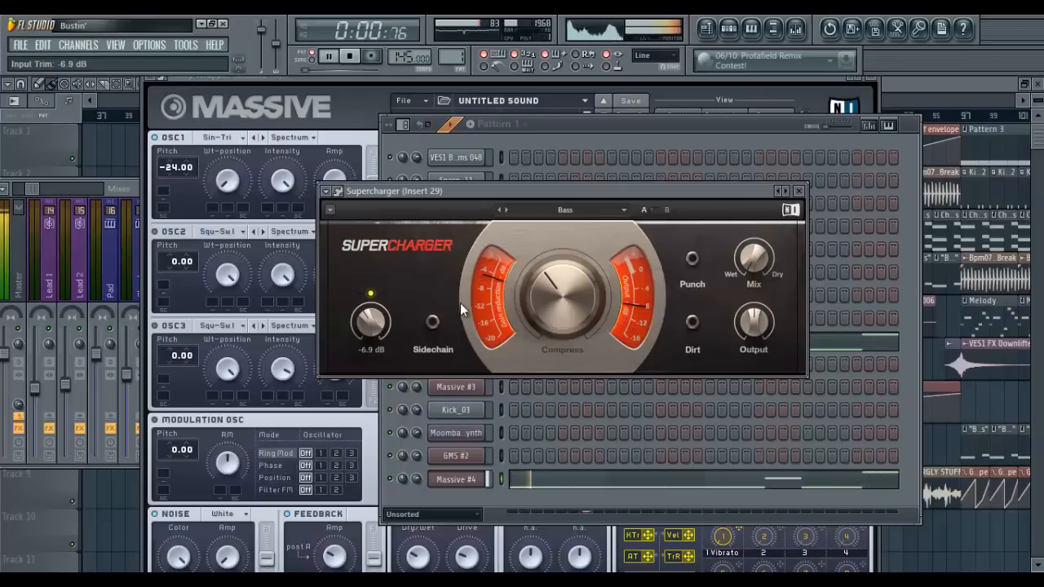
Restart pattern playback and switch on Supercharger's Dirt option to compare the bass sound.
{"action": "key", "text": "space"}
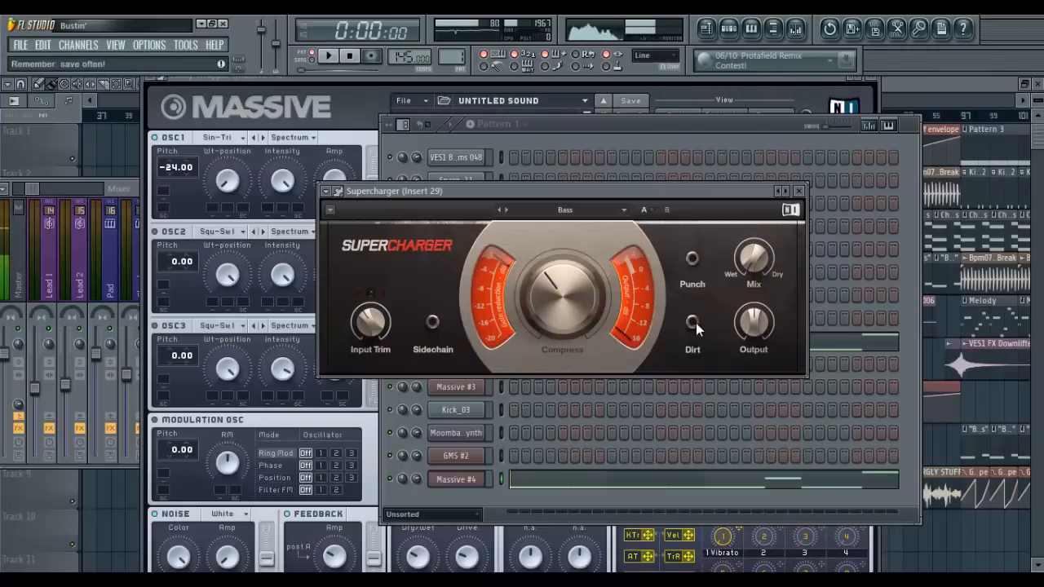
{"action": "key", "text": "space"}
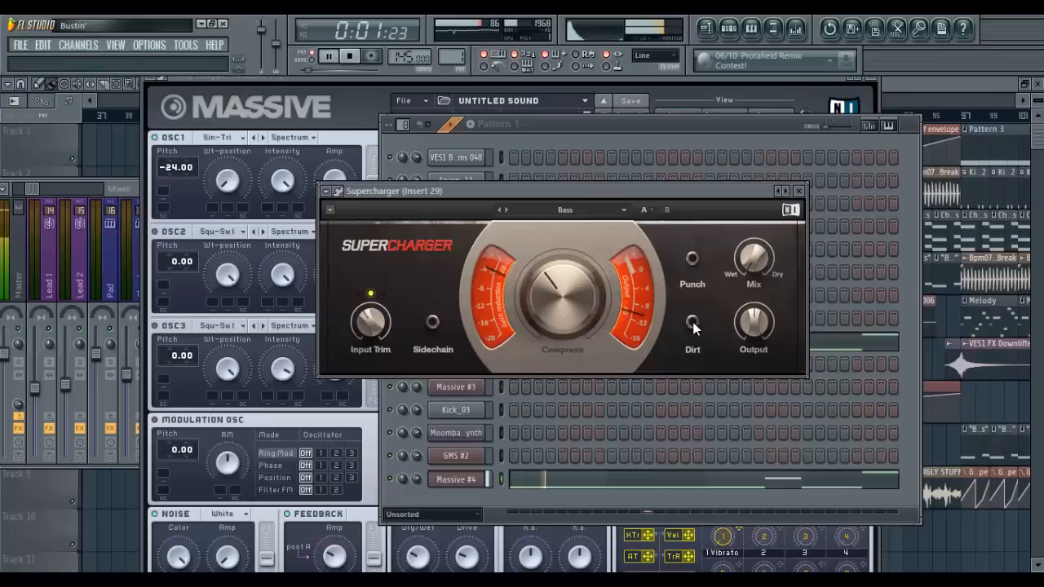
{"action": "left_click", "coordinate": [692, 324]}
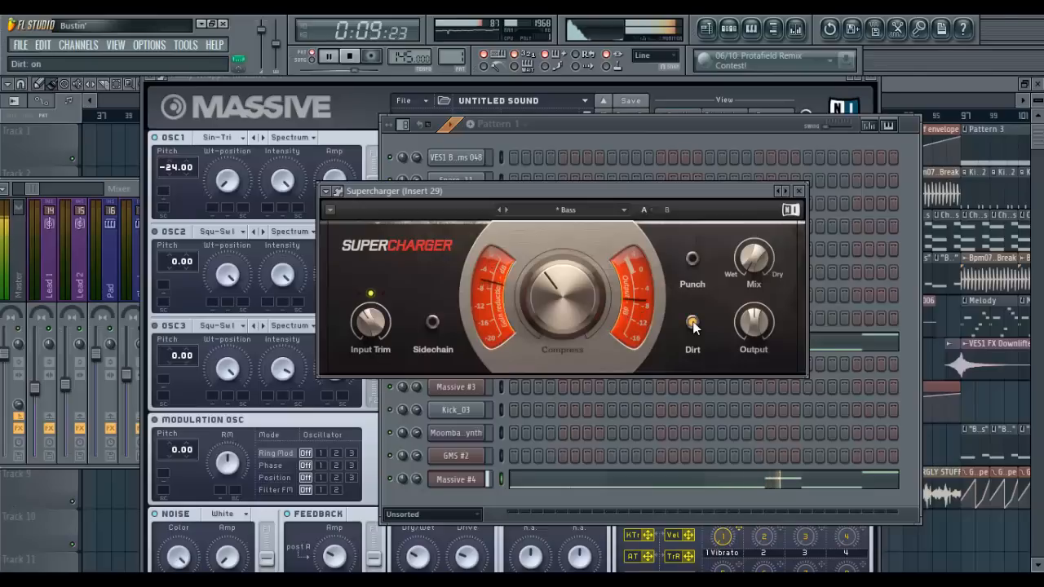
Set Supercharger's Compress to 5.20 during pattern playback, trying the Punch option briefly, and close the plugin window.
{"action": "key", "text": "space"}
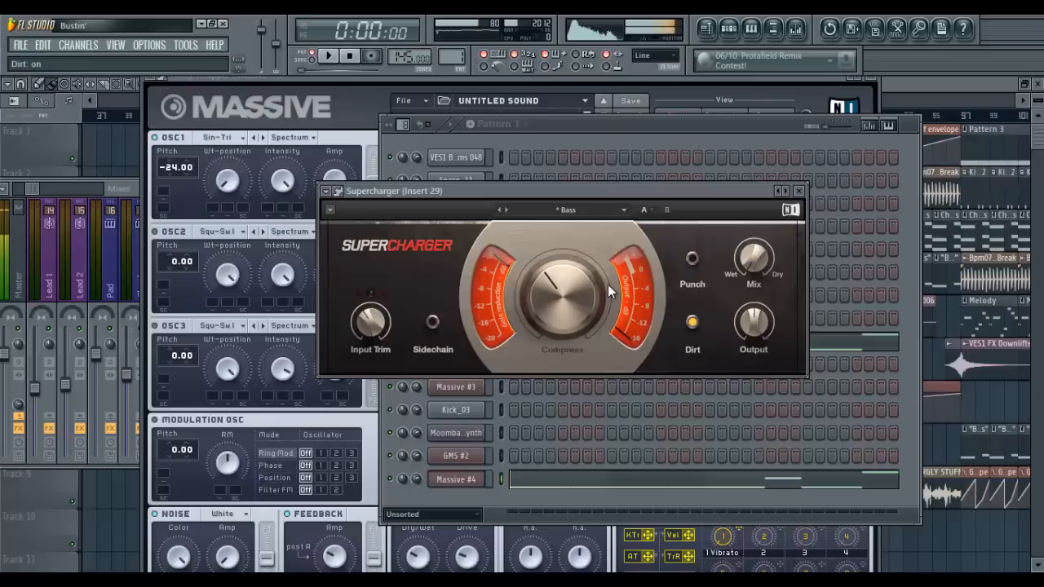
{"action": "mouse_move", "coordinate": [548, 335]}
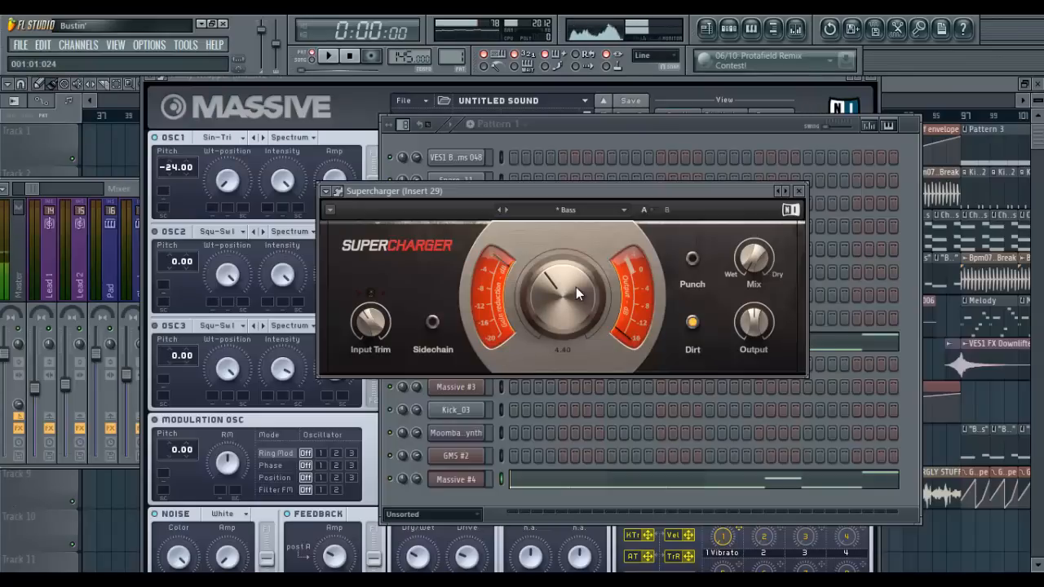
{"action": "key", "text": "space"}
{"action": "left_click_drag", "start_coordinate": [563, 285], "coordinate": [563, 285]}
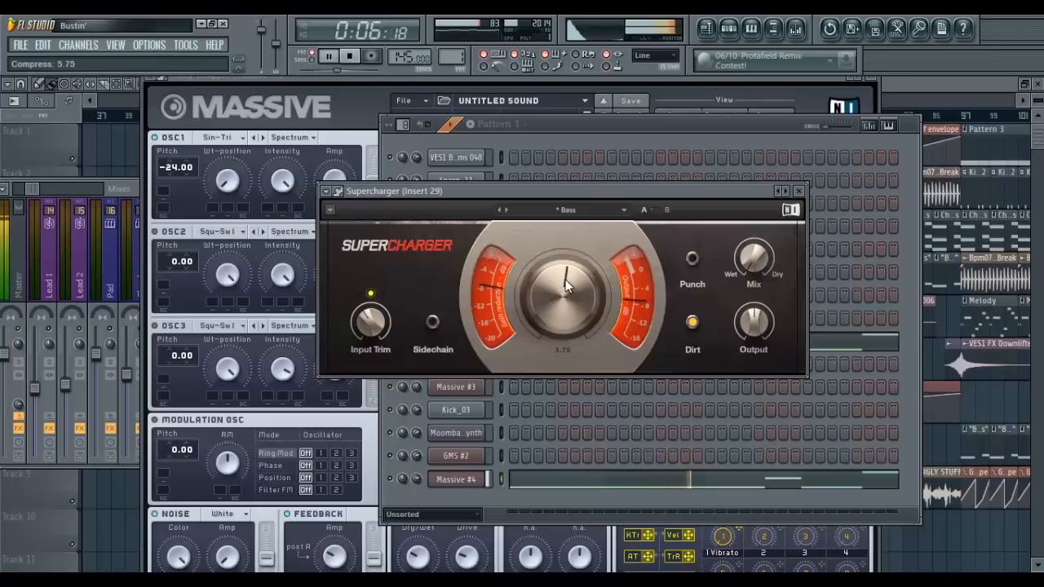
{"action": "left_click", "coordinate": [691, 261]}
{"action": "left_click", "coordinate": [691, 261]}
{"action": "scroll", "coordinate": [544, 308], "scroll_direction": "down", "scroll_amount": 1}
{"action": "key", "text": "space"}
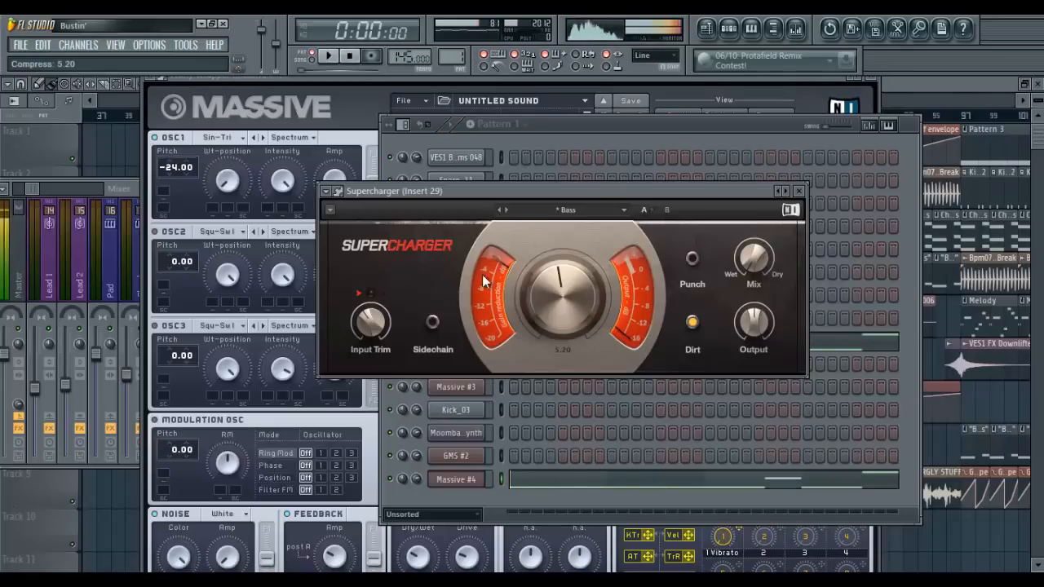
{"action": "left_click", "coordinate": [799, 191]}
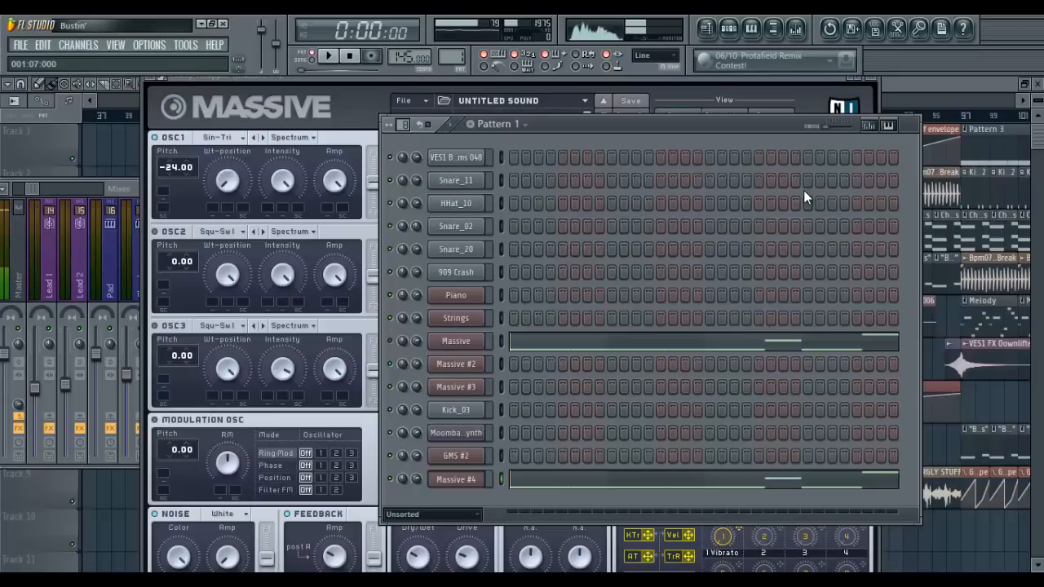
Audition the VES1 Bassdrums 048 kick sample and examine the High kick and Kick tracks in the mixer.
{"action": "left_click", "coordinate": [456, 158]}
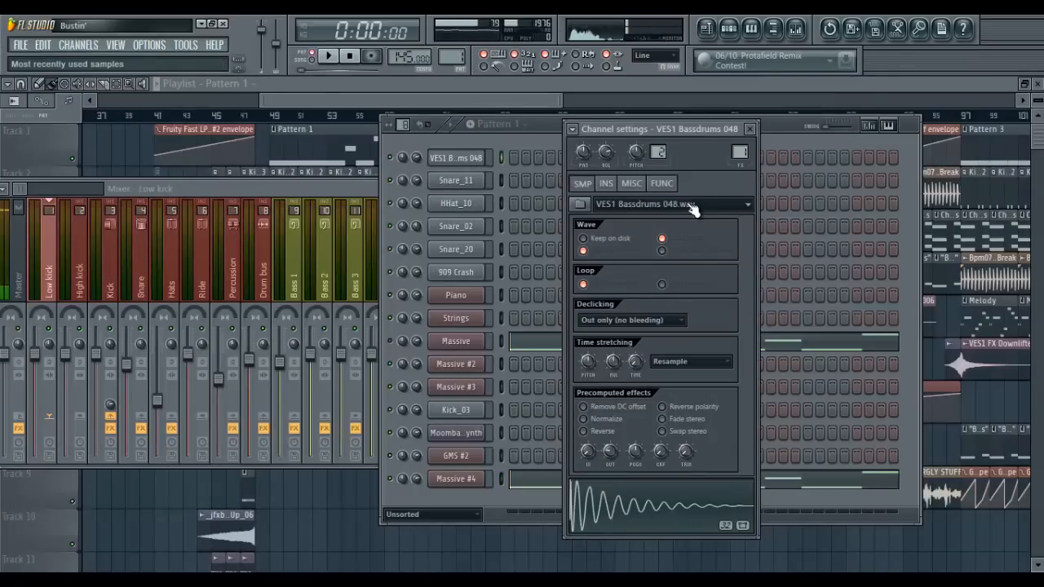
{"action": "left_click", "coordinate": [641, 503]}
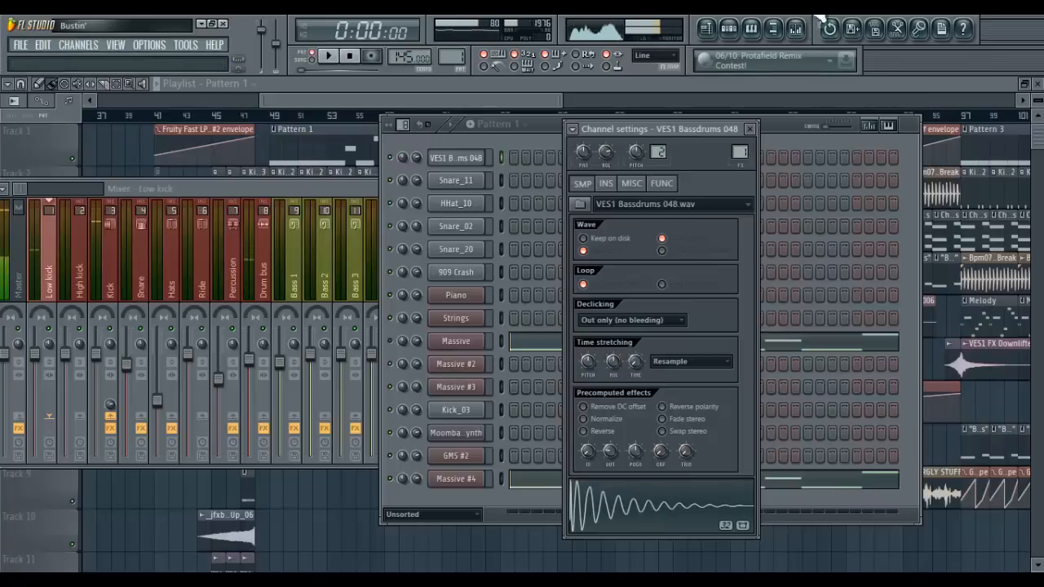
{"action": "left_click", "coordinate": [795, 28]}
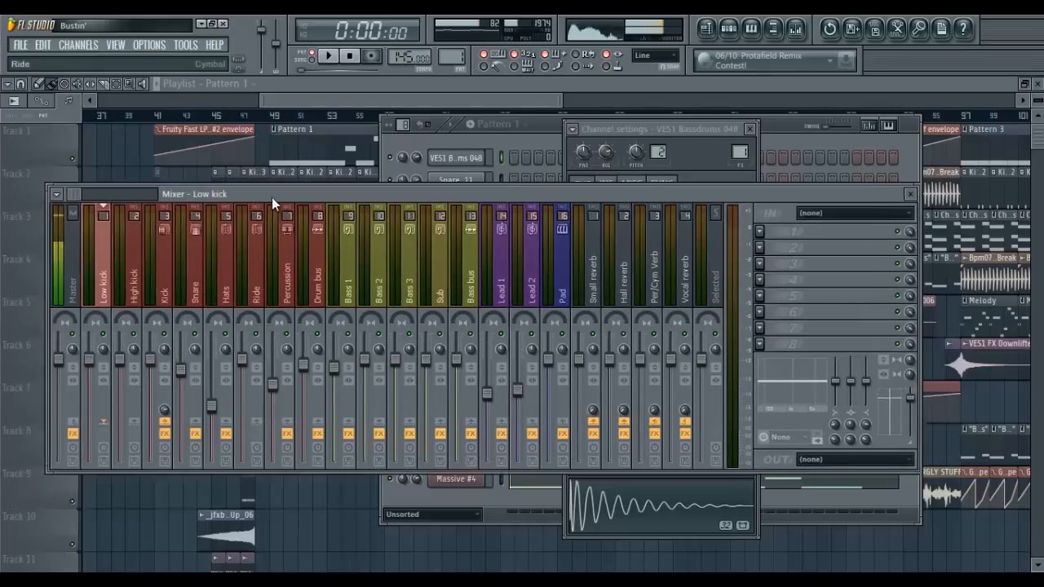
{"action": "left_click", "coordinate": [149, 264]}
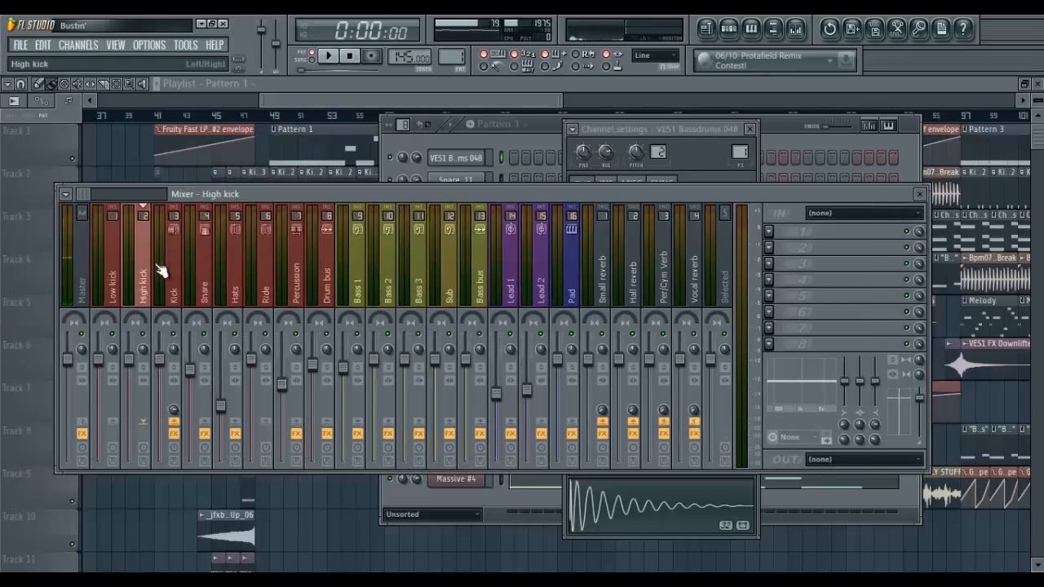
{"action": "left_click", "coordinate": [176, 271]}
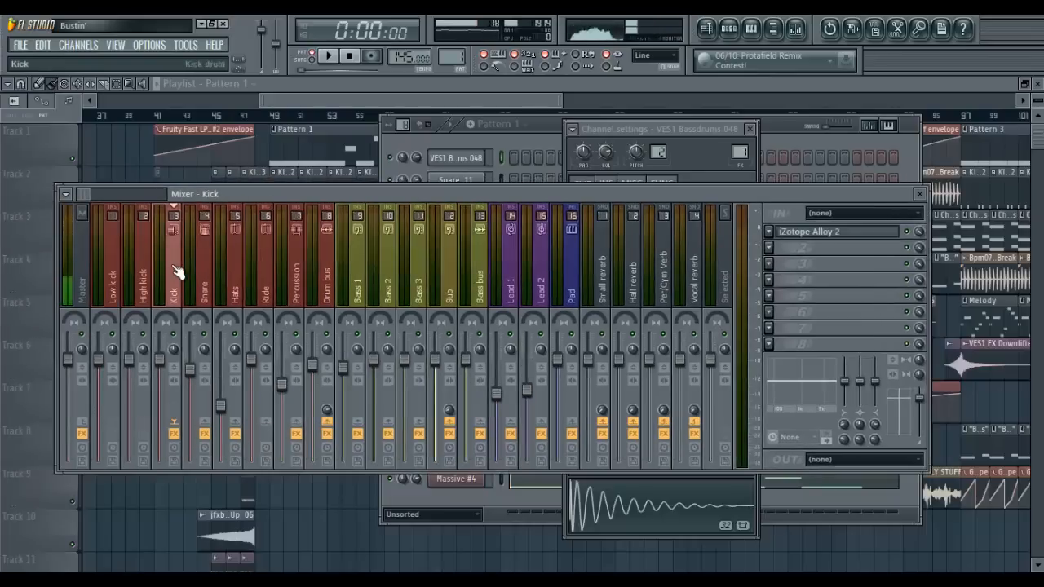
{"action": "left_click", "coordinate": [788, 136]}
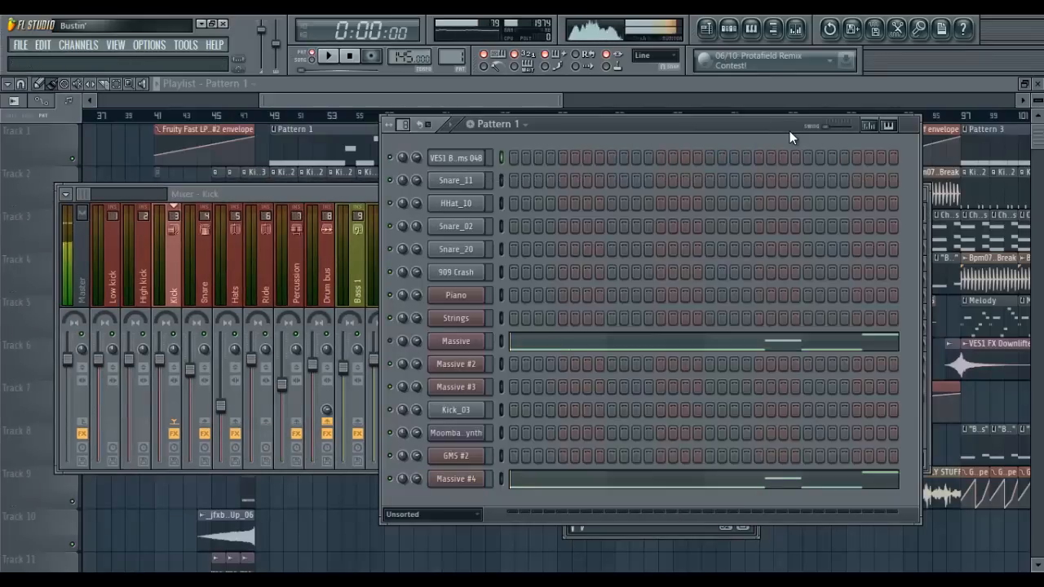
Try a VES1 Bassdrums 048 kick on the first step of Pattern 1, audition it with the bass, and remove it.
{"action": "left_click", "coordinate": [483, 159]}
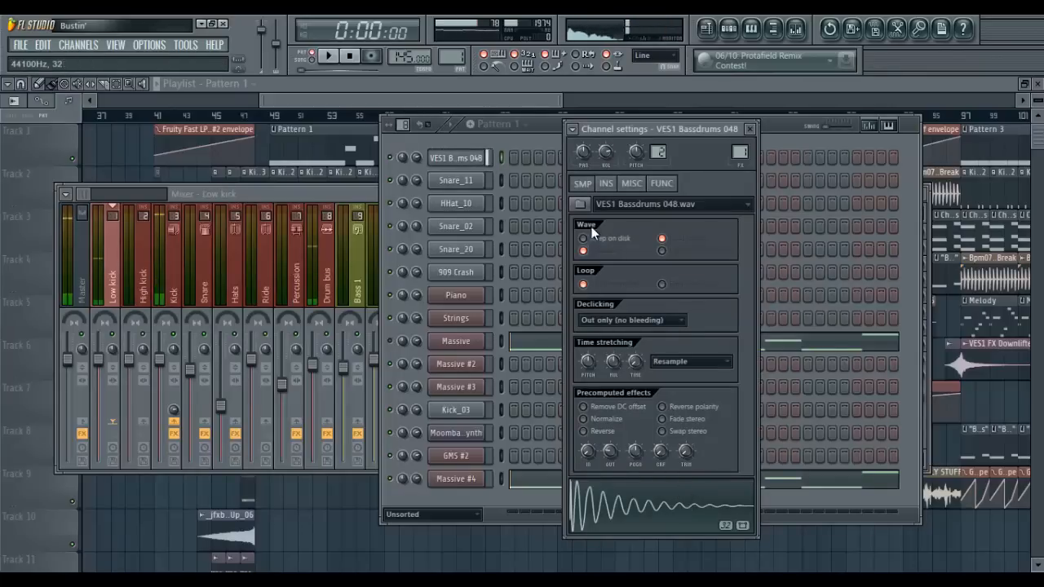
{"action": "left_click", "coordinate": [518, 148]}
{"action": "left_click", "coordinate": [511, 155]}
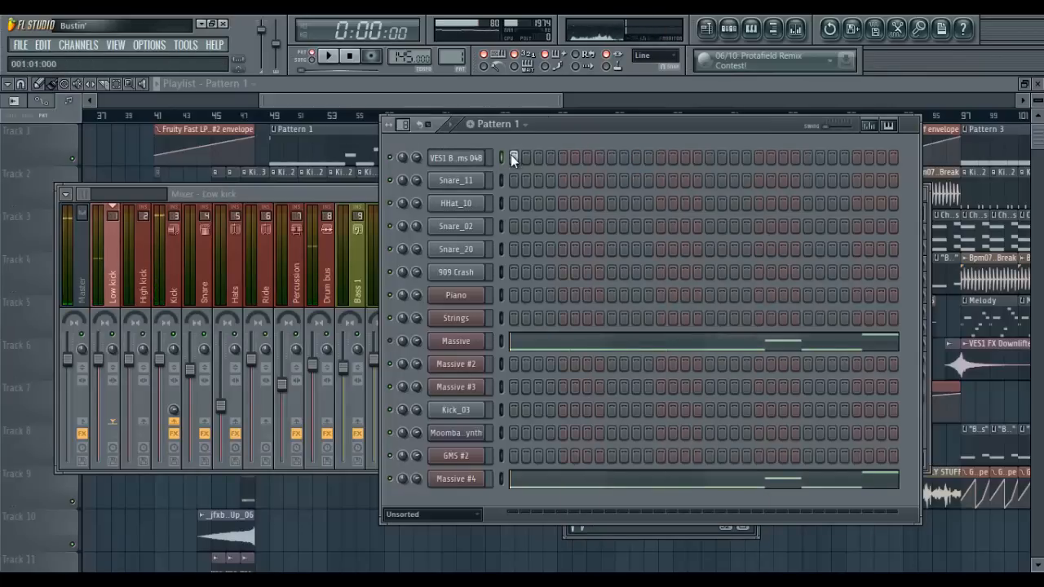
{"action": "key", "text": "space"}
{"action": "left_click", "coordinate": [575, 159]}
{"action": "key", "text": "space"}
{"action": "left_click", "coordinate": [575, 159]}
{"action": "key", "text": "space"}
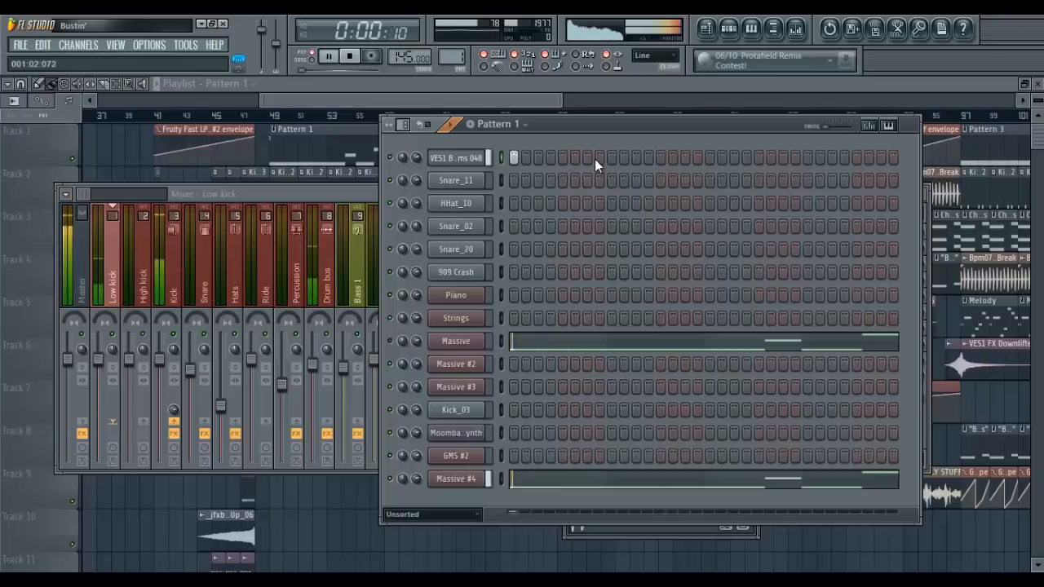
{"action": "left_click", "coordinate": [513, 158]}
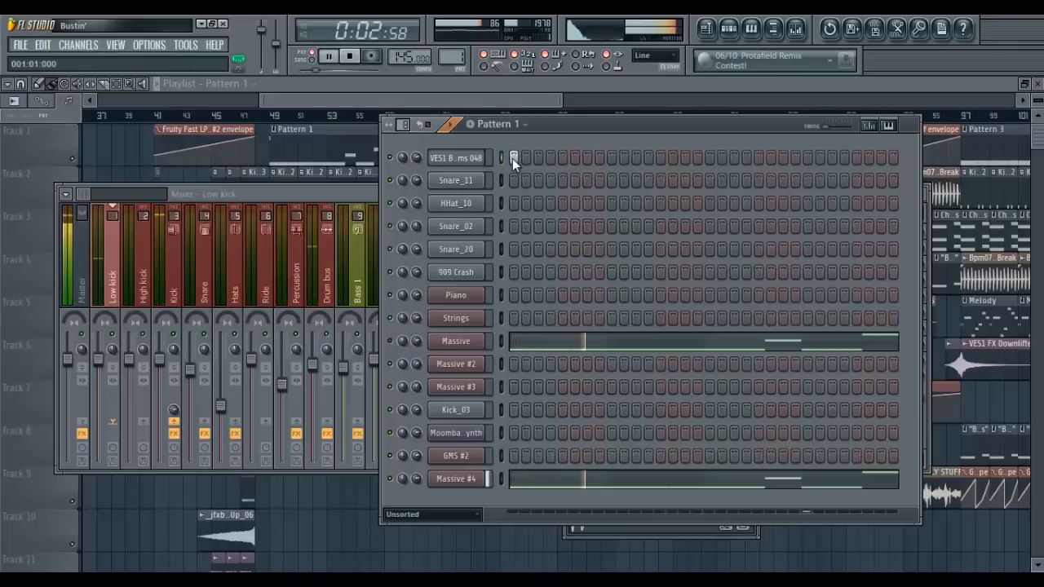
{"action": "left_click", "coordinate": [524, 102]}
{"action": "key", "text": "space"}
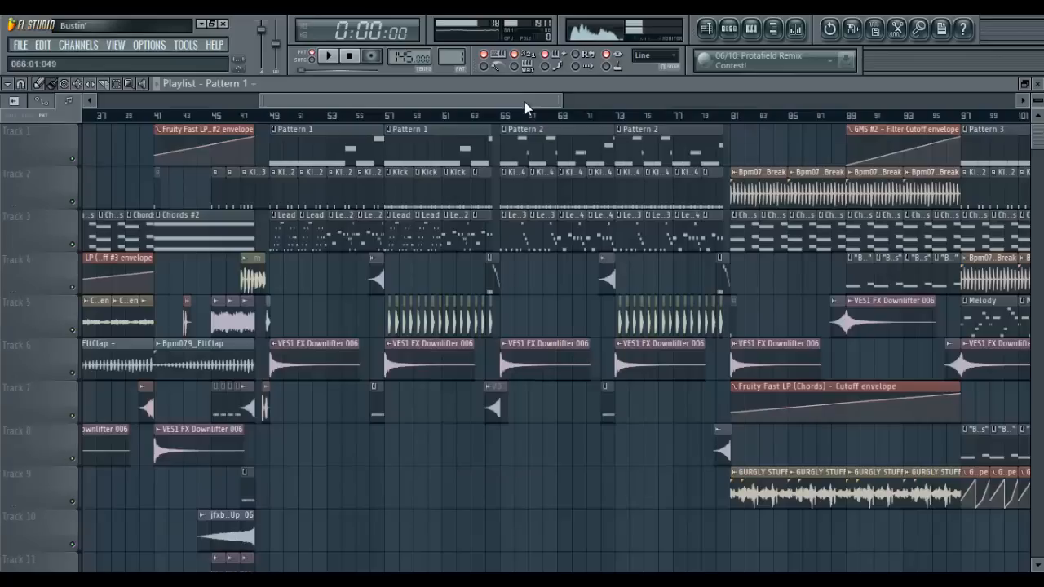
Open the Kick #2 pattern to examine its kick and snare steps, and switch back to Pattern 1.
{"action": "double_click", "coordinate": [291, 188]}
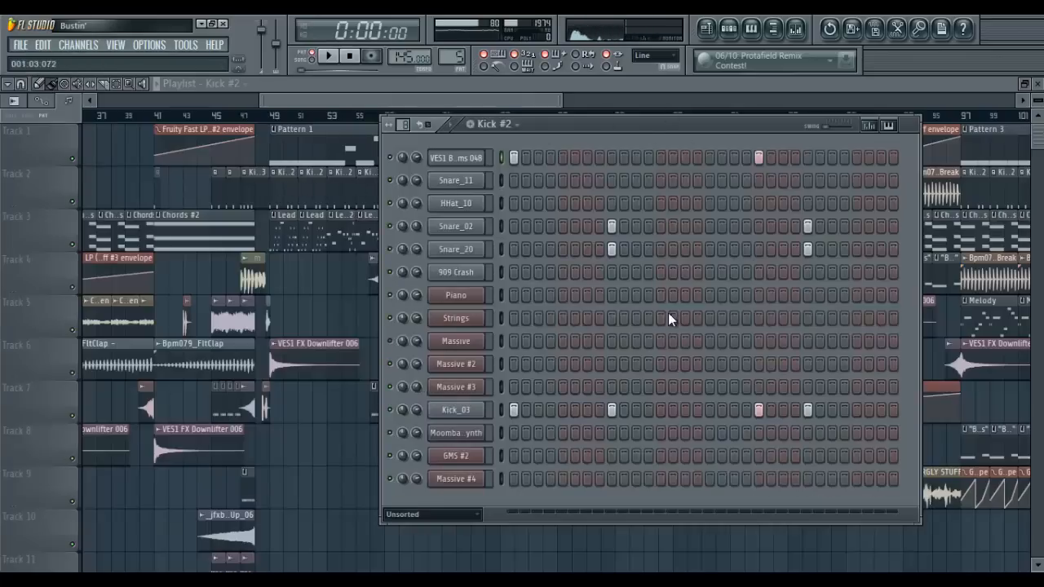
{"action": "left_click", "coordinate": [706, 29]}
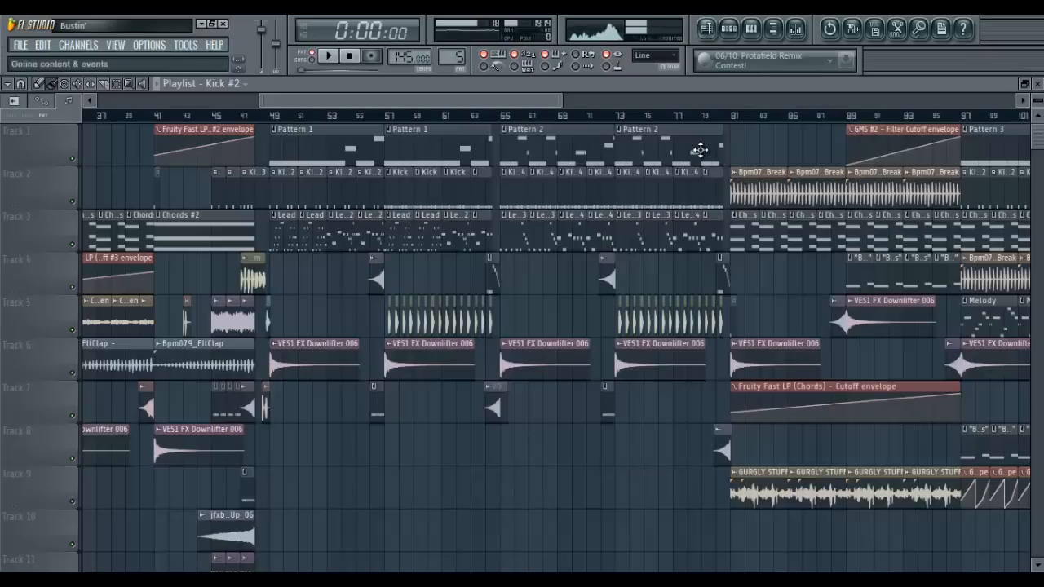
{"action": "left_click", "coordinate": [729, 31]}
{"action": "left_click", "coordinate": [515, 124]}
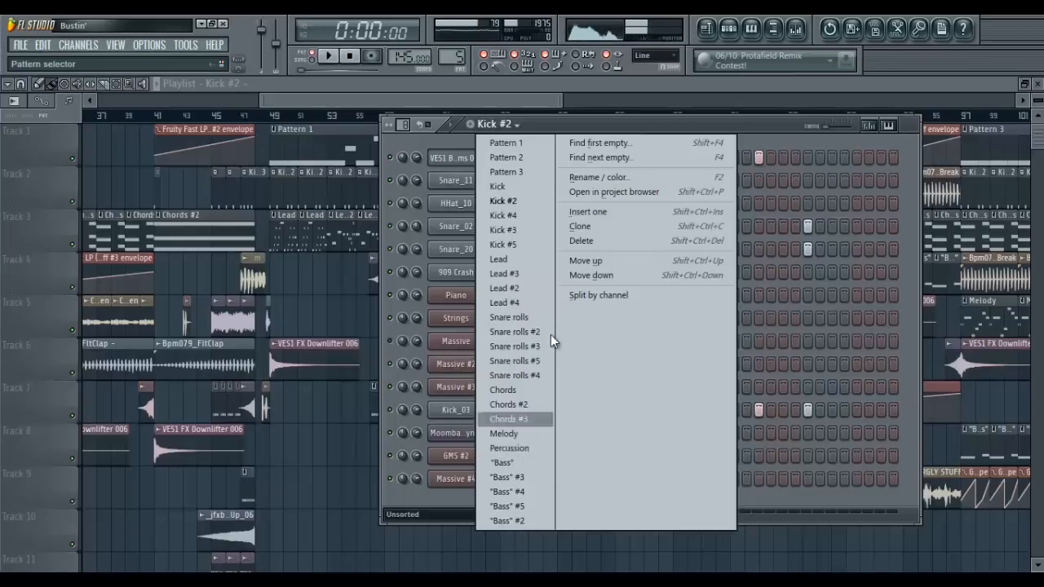
{"action": "left_click", "coordinate": [520, 146]}
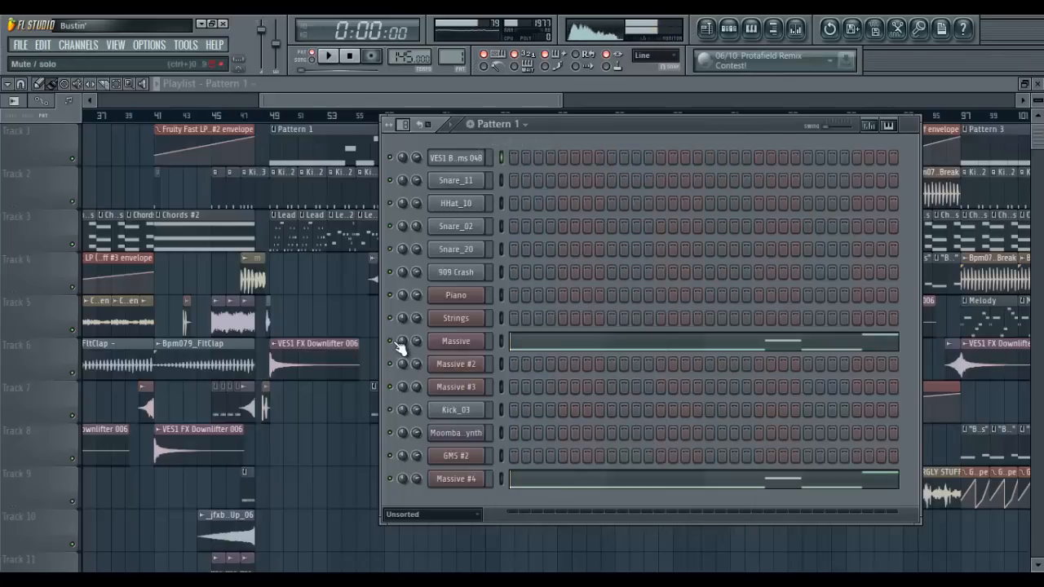
Play the song from bar 49 with only Tracks 1 and 2 audible to hear the bass with the kick.
{"action": "left_click", "coordinate": [274, 116]}
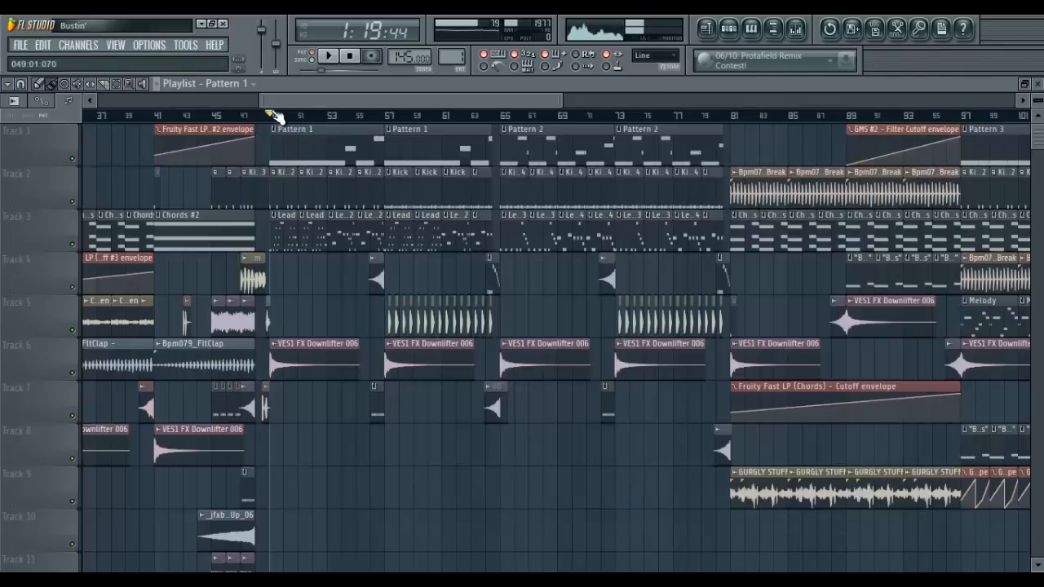
{"action": "left_click", "coordinate": [73, 201]}
{"action": "left_click", "coordinate": [73, 201]}
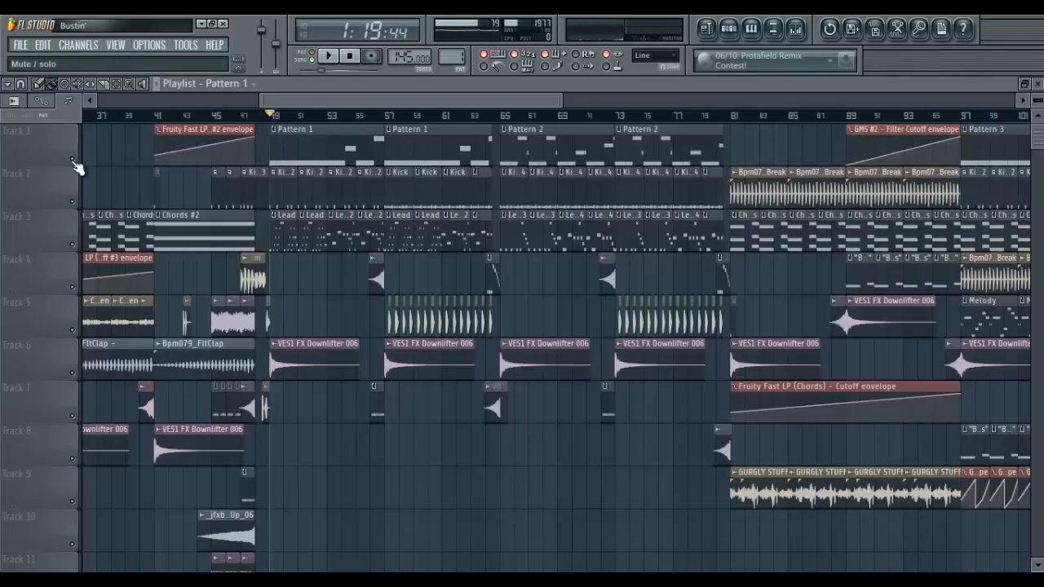
{"action": "right_click", "coordinate": [73, 159]}
{"action": "left_click", "coordinate": [73, 201]}
{"action": "key", "text": "space"}
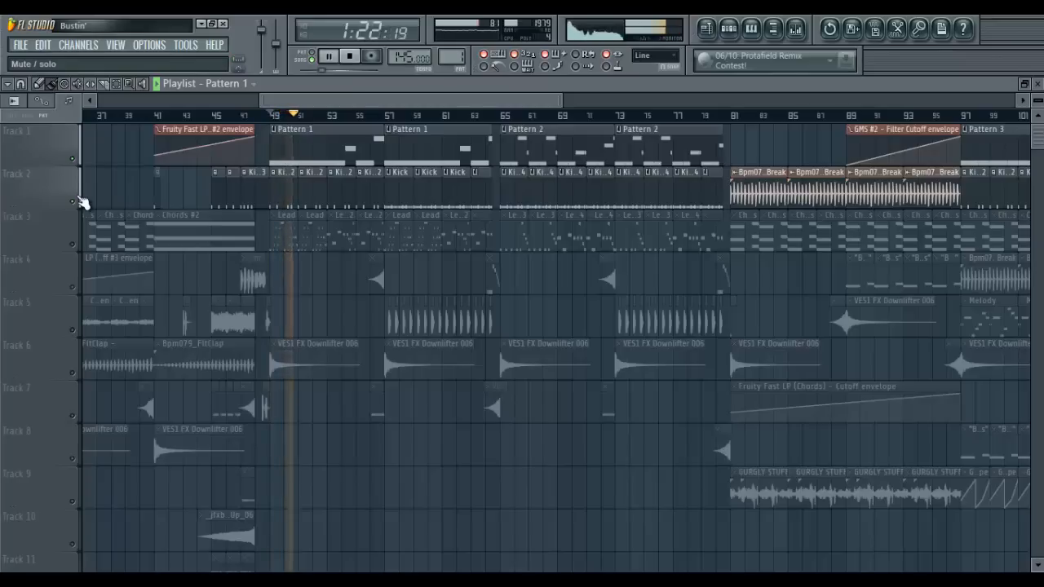
Mute Track 2 to hear the bass alone, stop playback, and make all playlist tracks audible again.
{"action": "left_click", "coordinate": [73, 200]}
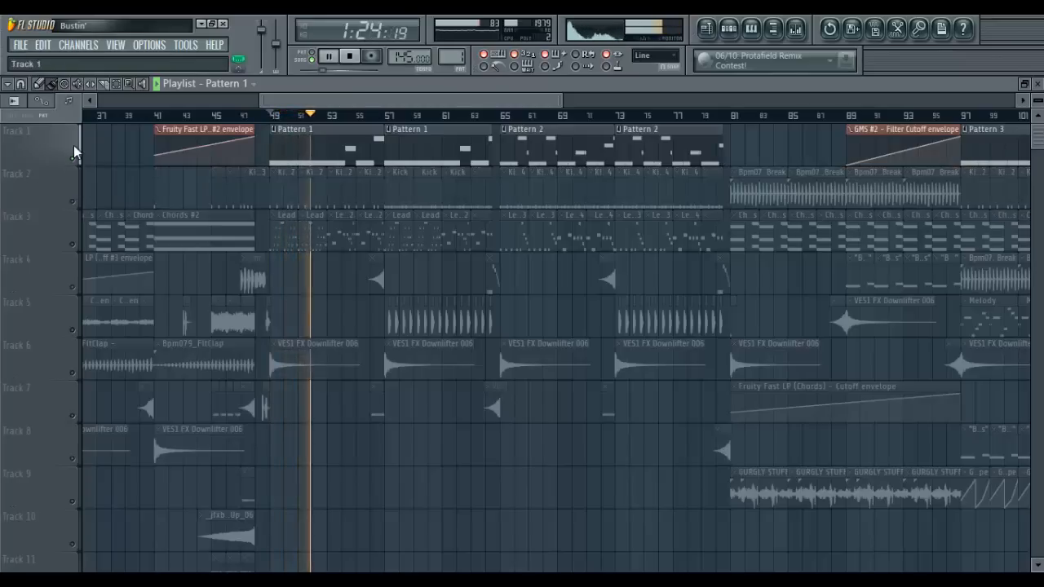
{"action": "left_click", "coordinate": [73, 159]}
{"action": "key", "text": "space"}
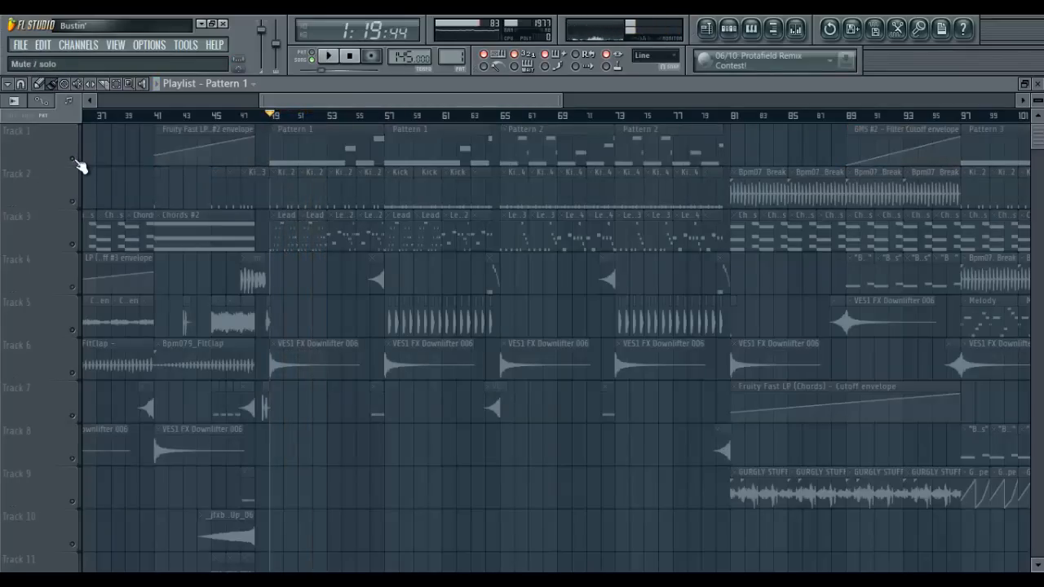
{"action": "left_click", "coordinate": [72, 160]}
{"action": "right_click", "coordinate": [73, 160]}
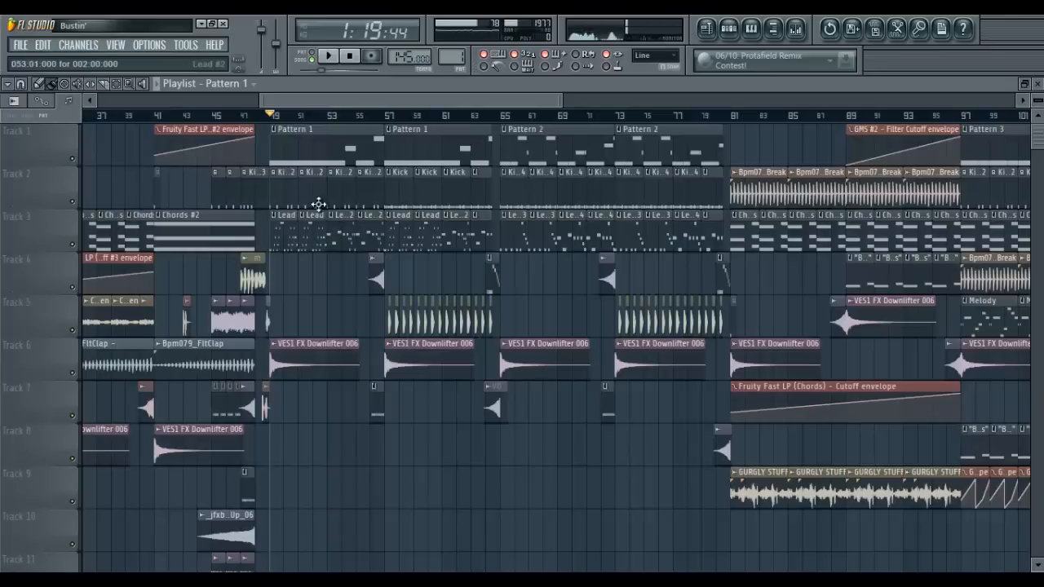
Solo Track 1 in the playlist, enable Track 2 alongside it, and bring up the mixer.
{"action": "left_click", "coordinate": [794, 30]}
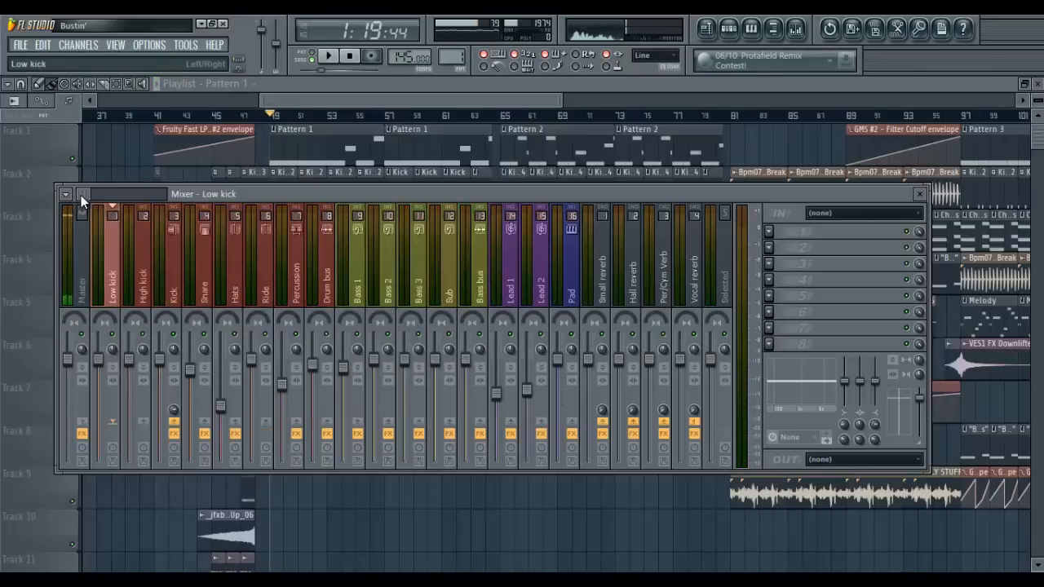
{"action": "left_click", "coordinate": [50, 194]}
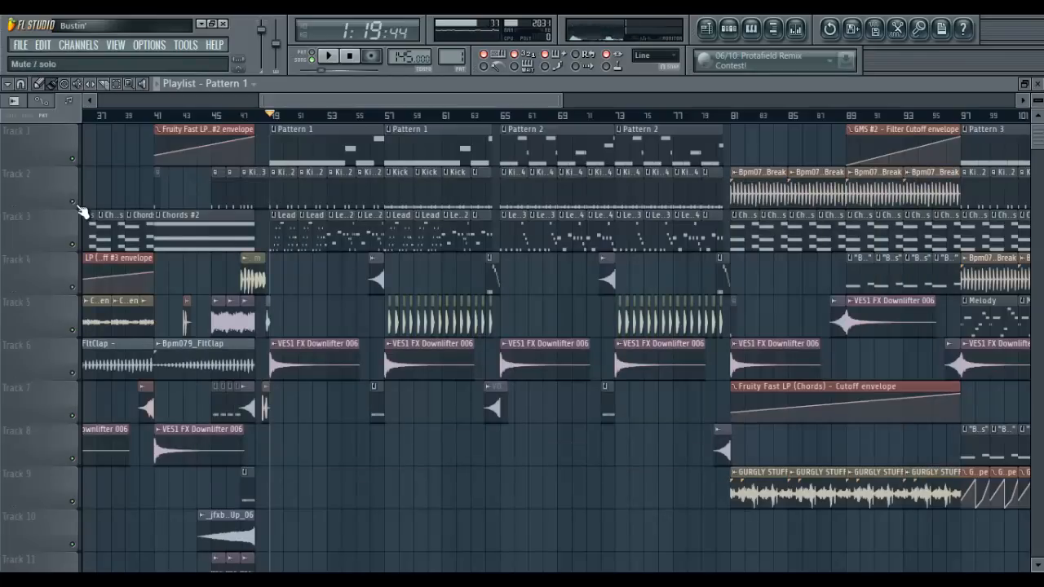
{"action": "right_click", "coordinate": [72, 160]}
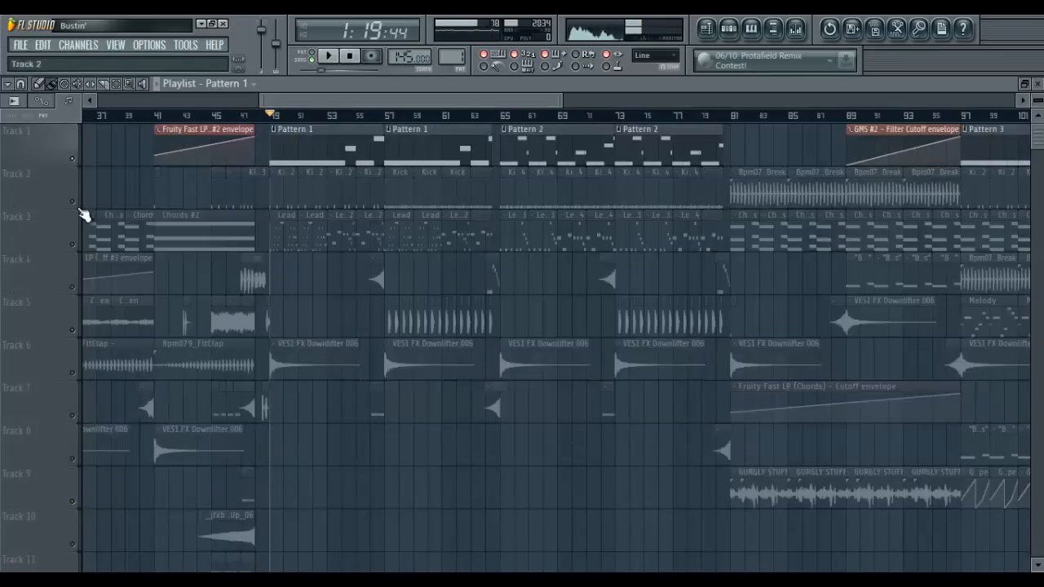
{"action": "left_click", "coordinate": [72, 202]}
{"action": "left_click", "coordinate": [712, 27]}
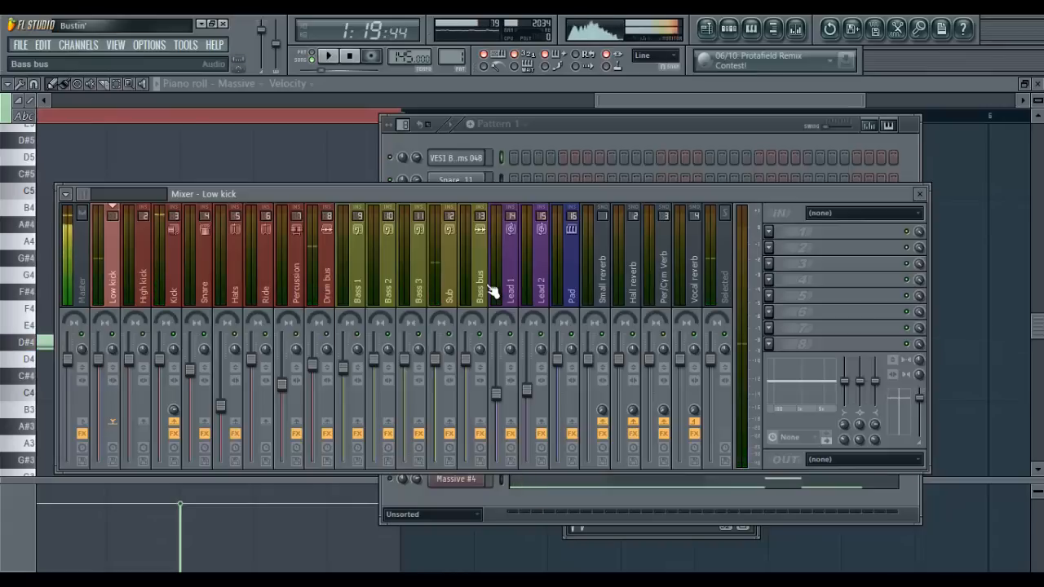
Play the song briefly while examining the Sub, Low kick and Kick tracks and their routing in the mixer.
{"action": "left_click", "coordinate": [454, 271]}
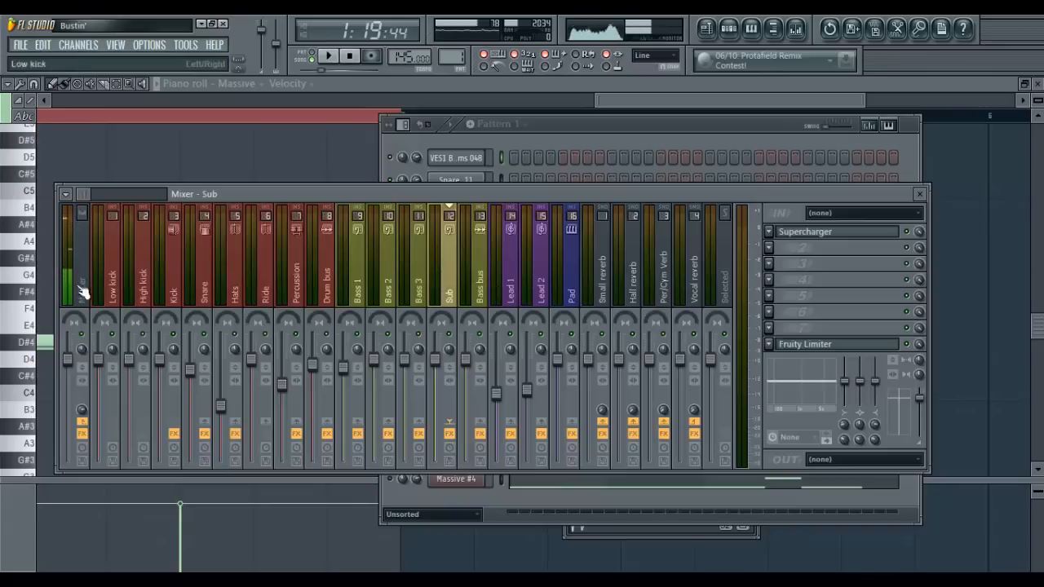
{"action": "left_click", "coordinate": [115, 294]}
{"action": "key", "text": "space"}
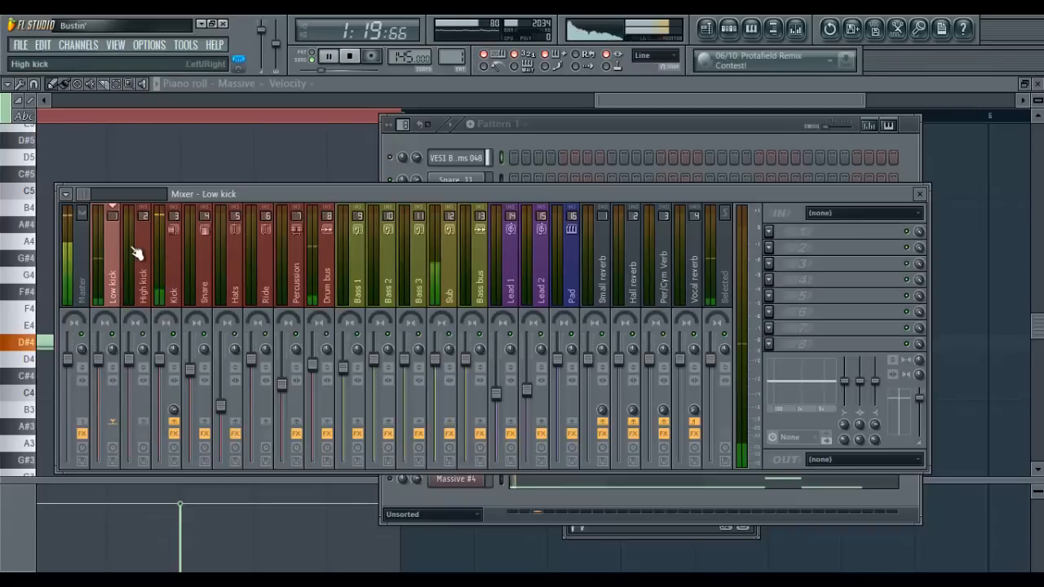
{"action": "left_click", "coordinate": [181, 261]}
{"action": "key", "text": "space"}
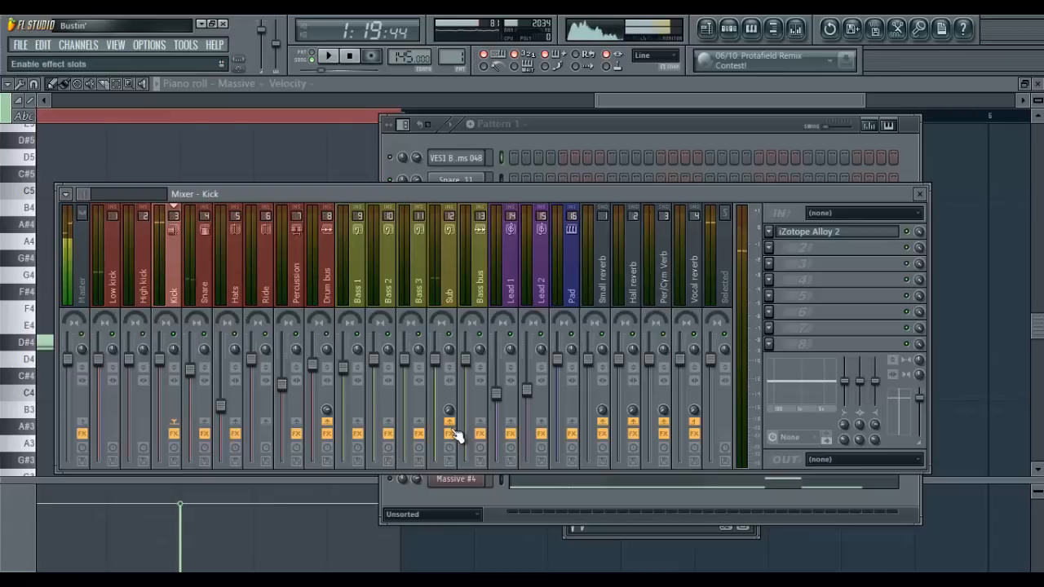
Open Fruity Limiter on the Sub mixer track and play the song to examine how its sidechain compression ducks the bass.
{"action": "left_click", "coordinate": [455, 282]}
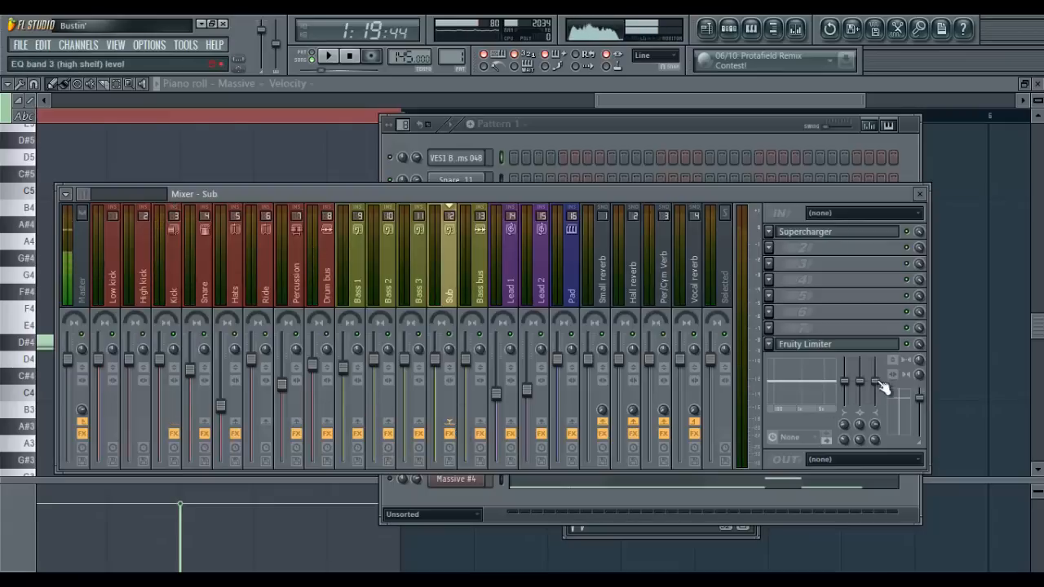
{"action": "left_click", "coordinate": [858, 350]}
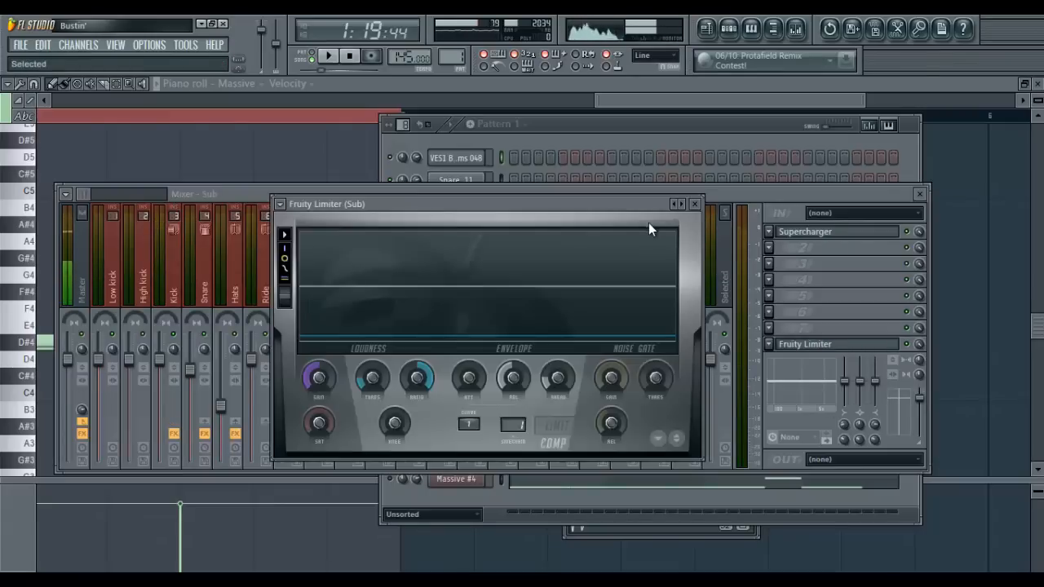
{"action": "key", "text": "space"}
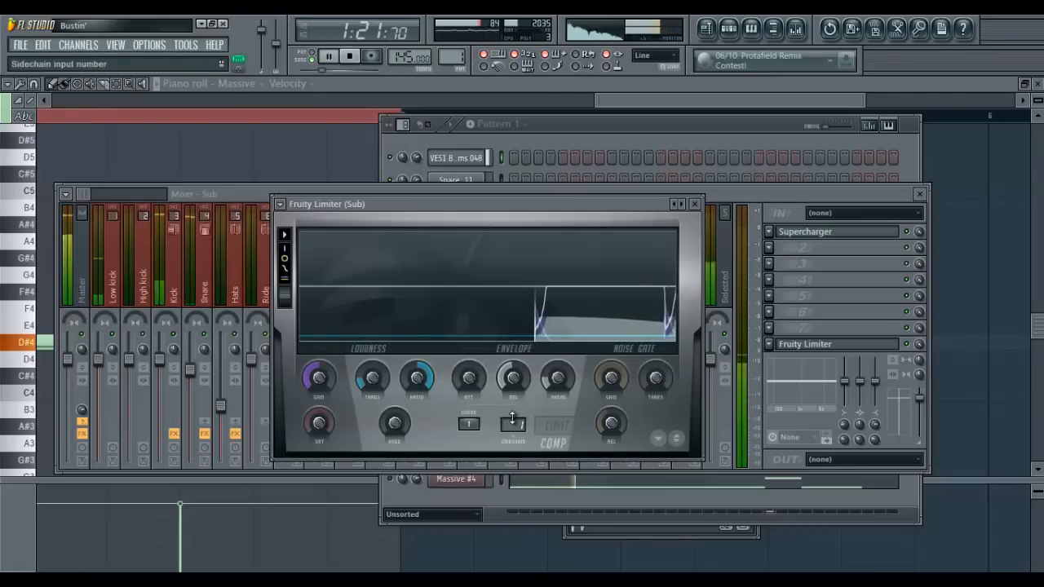
{"action": "left_click_drag", "start_coordinate": [515, 389], "coordinate": [515, 388]}
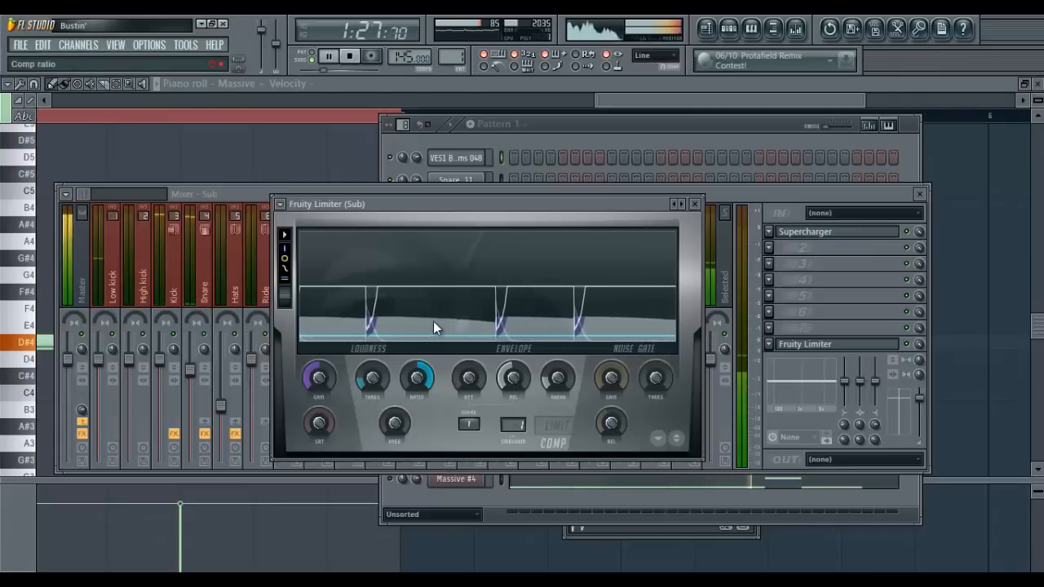
{"action": "key", "text": "space"}
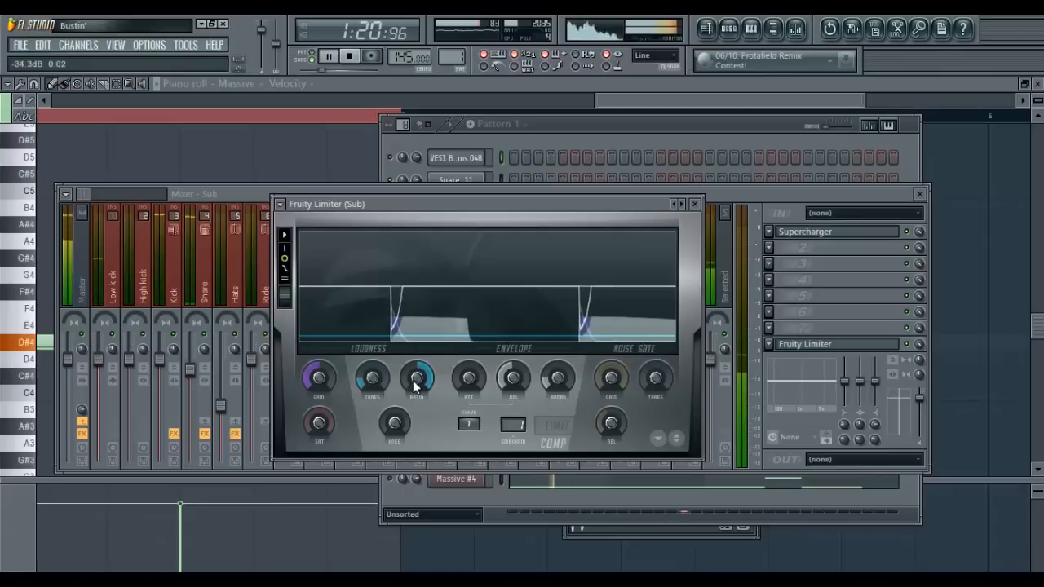
Try lower and higher compressor thresholds in the Sub's Fruity Limiter during playback, bring the threshold back down, and close the plugin.
{"action": "mouse_move", "coordinate": [382, 378]}
{"action": "left_mouse_down"}
{"action": "mouse_move", "coordinate": [380, 394]}
{"action": "mouse_move", "coordinate": [408, 397]}
{"action": "mouse_move", "coordinate": [405, 363]}
{"action": "mouse_move", "coordinate": [400, 381]}
{"action": "left_mouse_up"}
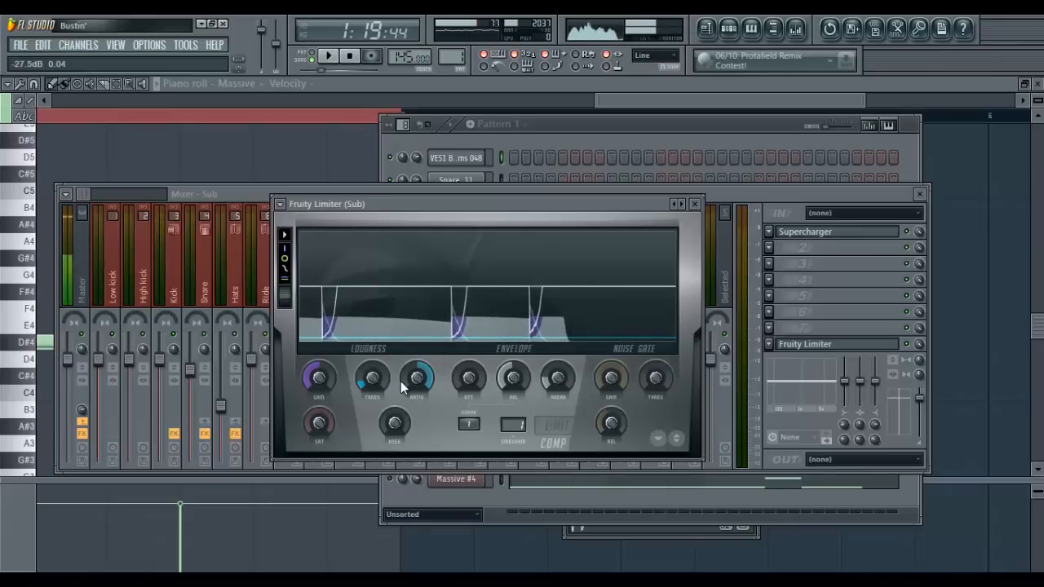
{"action": "left_click_drag", "start_coordinate": [401, 381], "coordinate": [390, 330]}
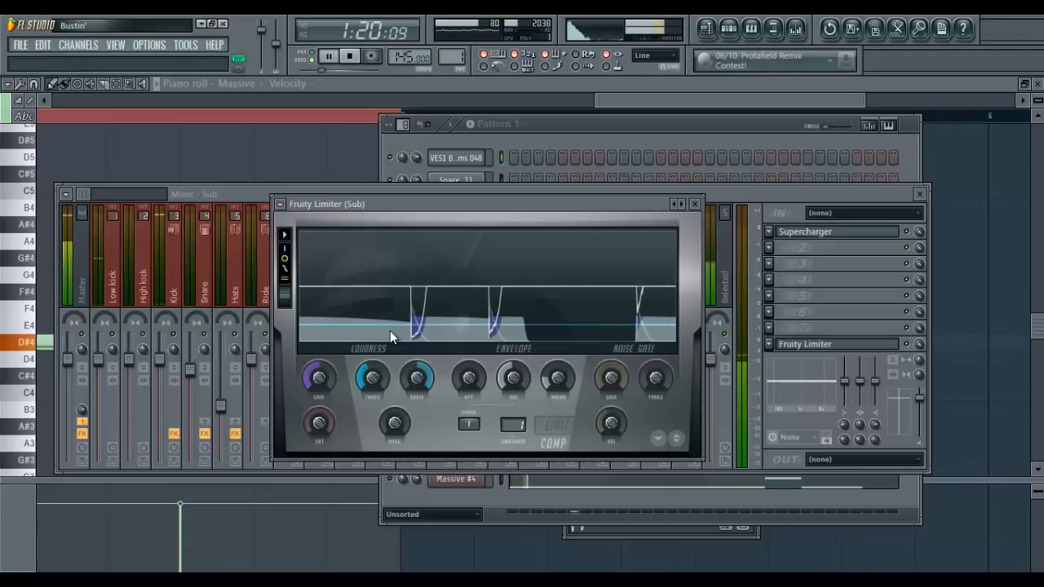
{"action": "key", "text": "space"}
{"action": "left_click_drag", "start_coordinate": [390, 379], "coordinate": [379, 426]}
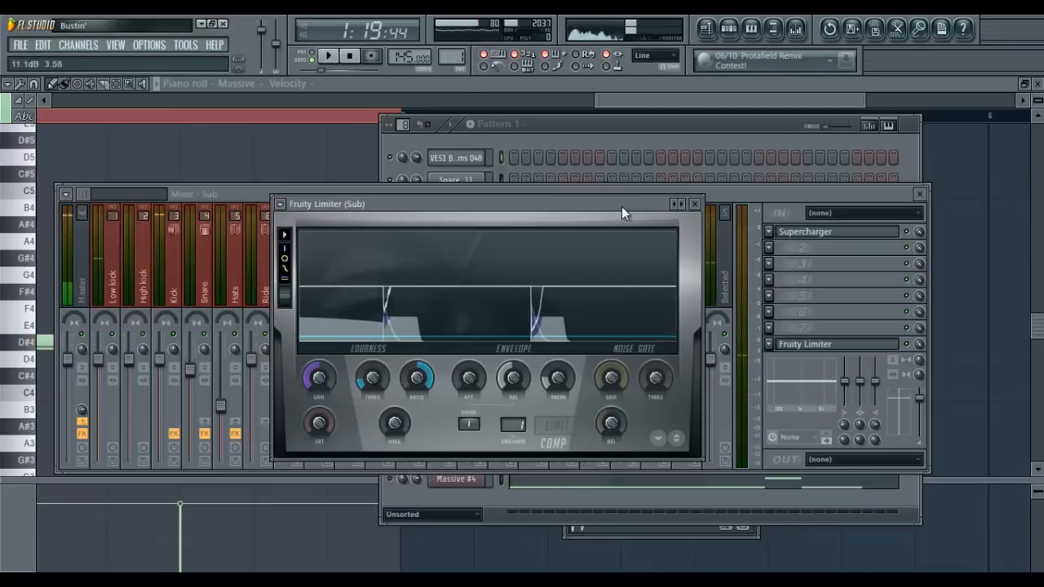
{"action": "left_click", "coordinate": [695, 202]}
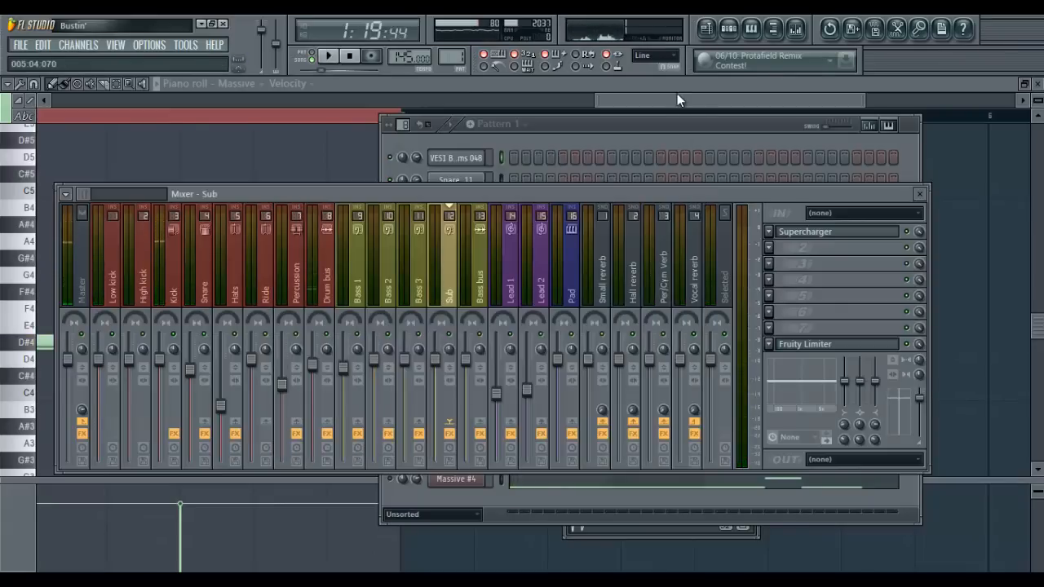
Show the playlist with the mixer over it, examine the Supercharger settings on the Sub track, and close the plugin.
{"action": "left_click", "coordinate": [709, 30]}
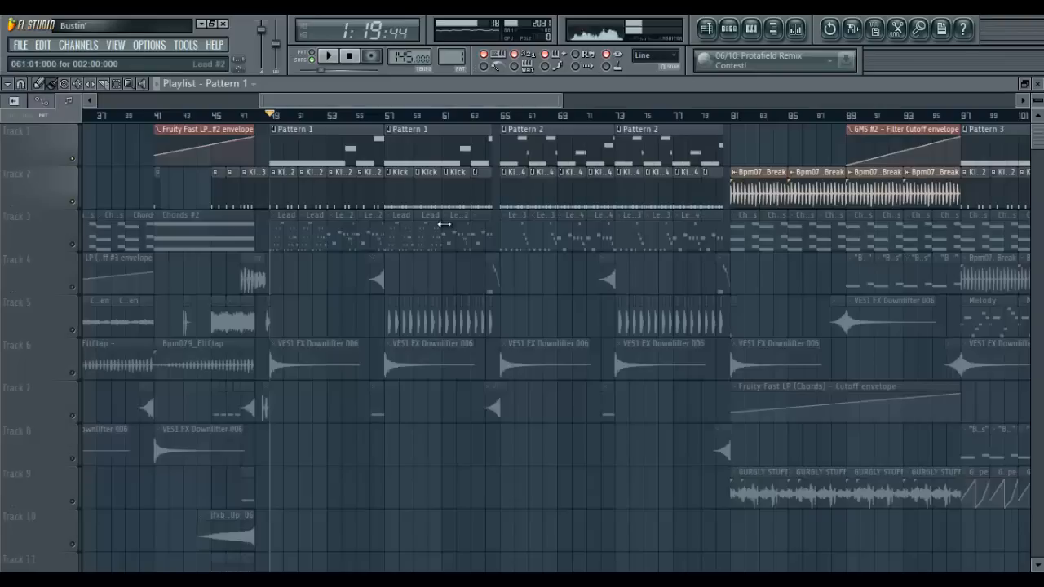
{"action": "left_click", "coordinate": [795, 29]}
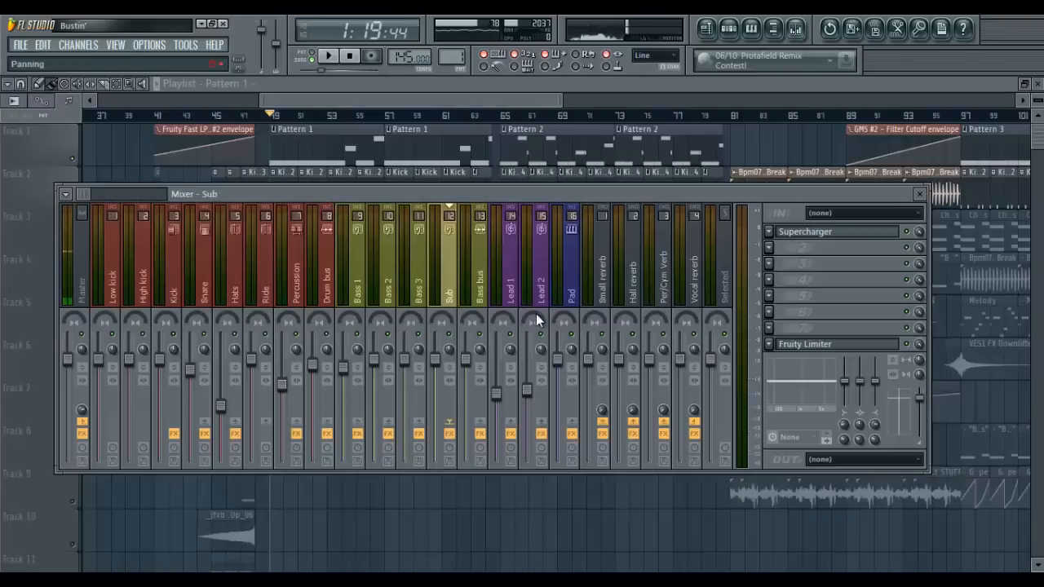
{"action": "left_click", "coordinate": [792, 232]}
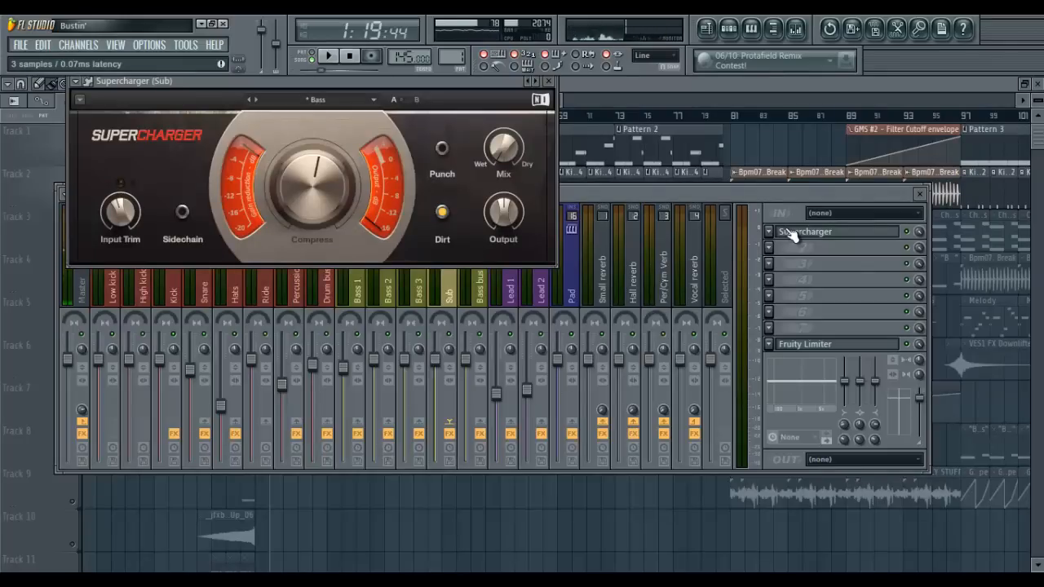
{"action": "left_click", "coordinate": [552, 82]}
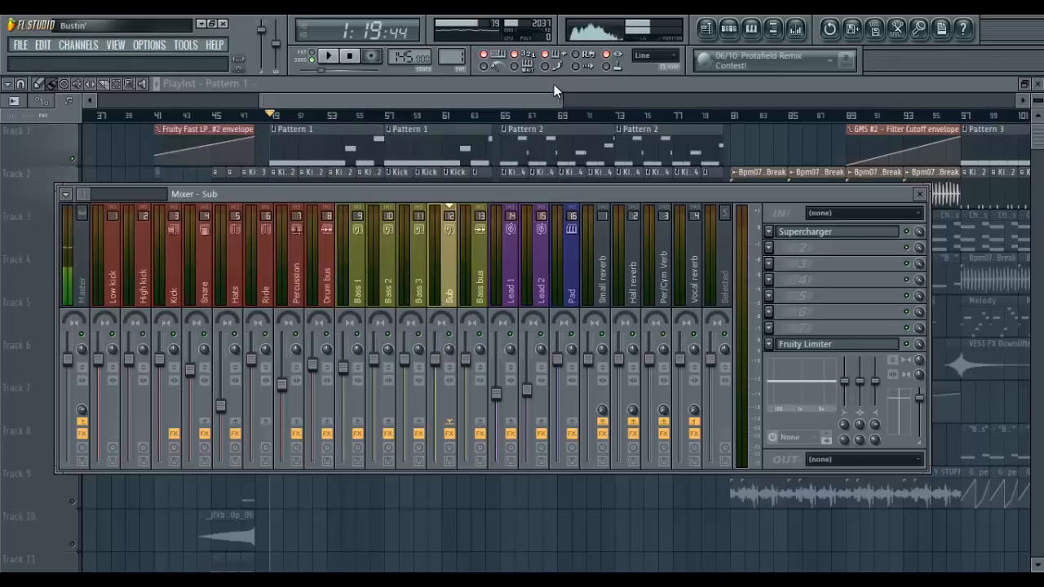